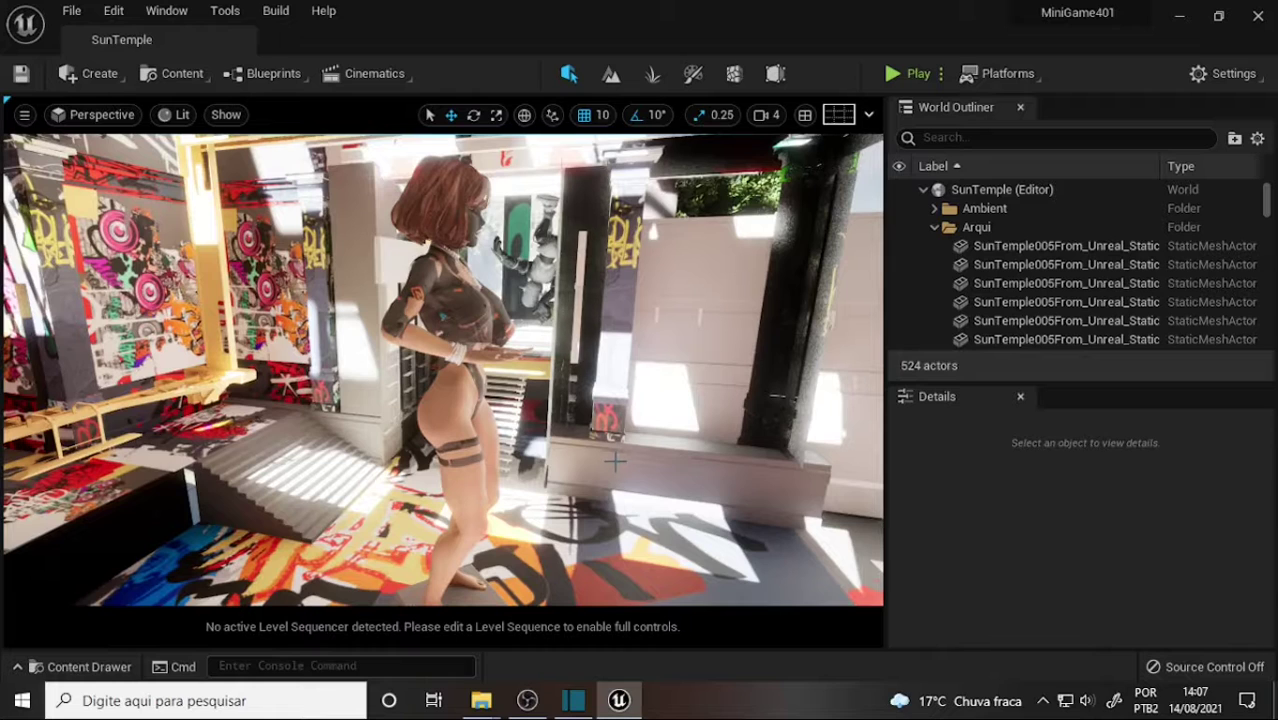
Expand, collapse and re-expand the Statues folder in the World Outliner
left_click(934, 227)
left_click(934, 264)
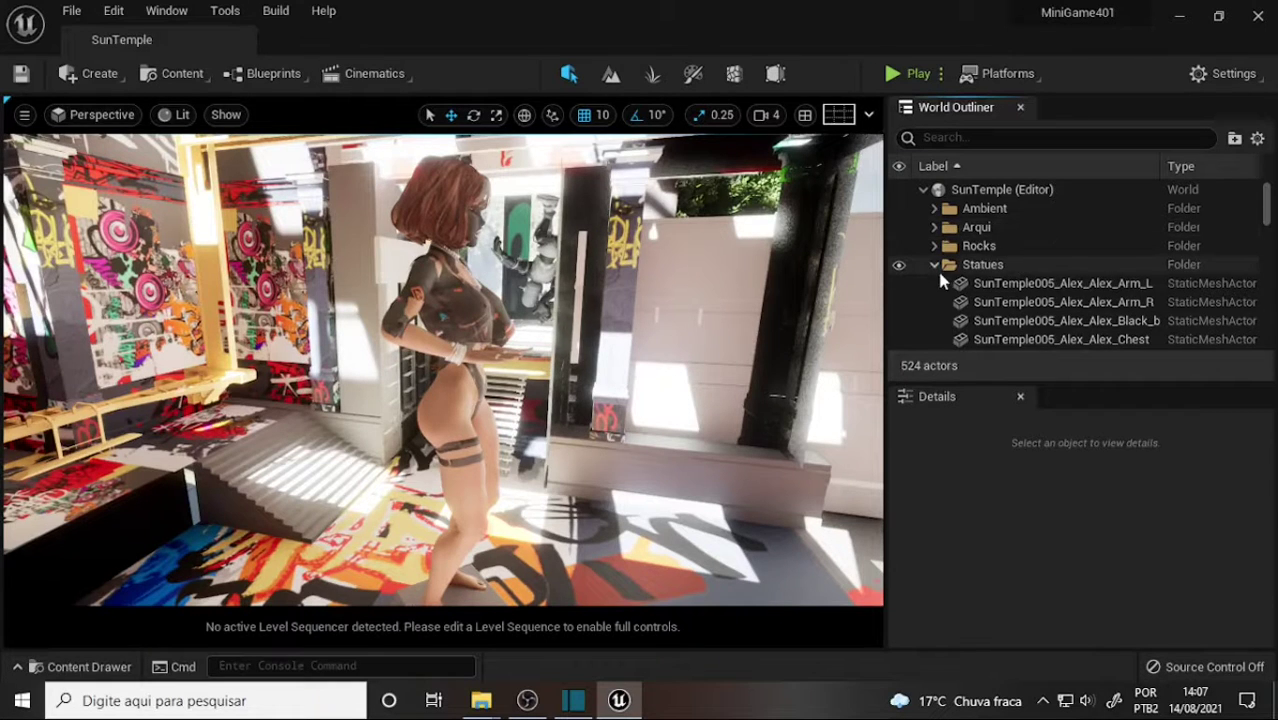
left_click(934, 264)
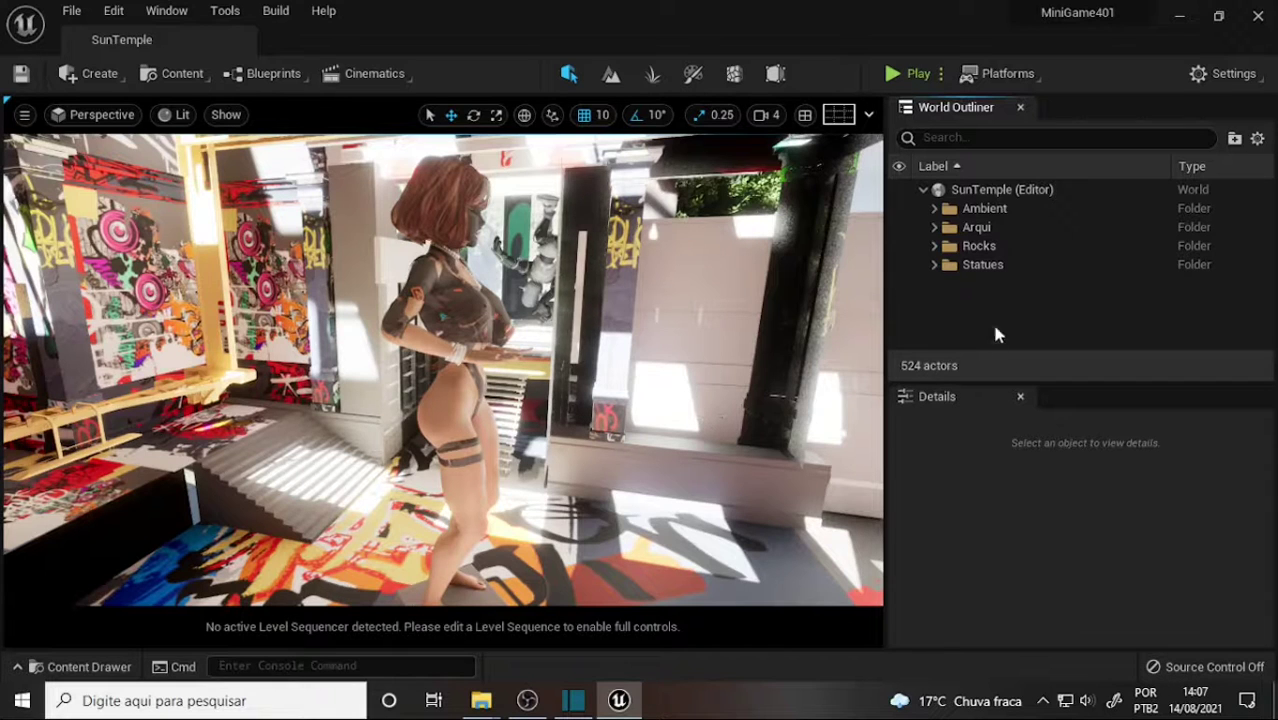
left_click(934, 264)
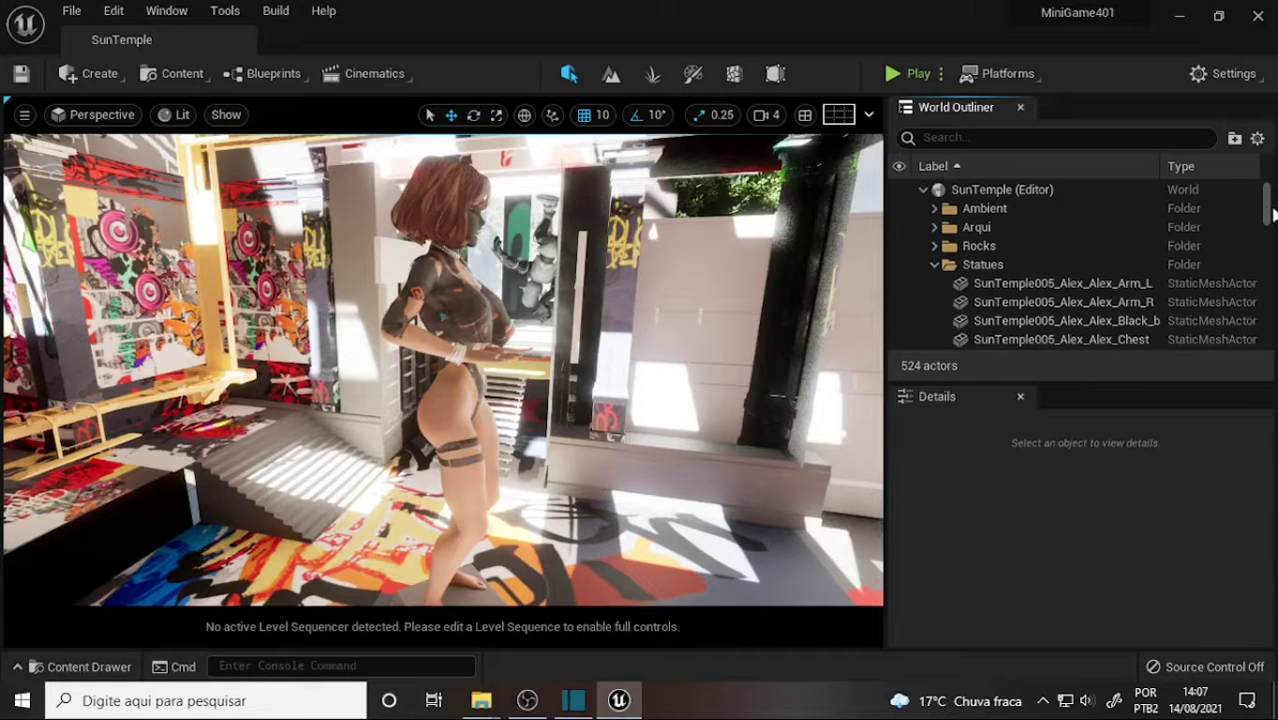
Scroll through the Statues actors, then collapse Statues and expand the Rocks folder
left_click_drag(1270, 212, 1271, 232)
scroll(1266, 234, "down", 2)
scroll(1266, 234, "down", 2)
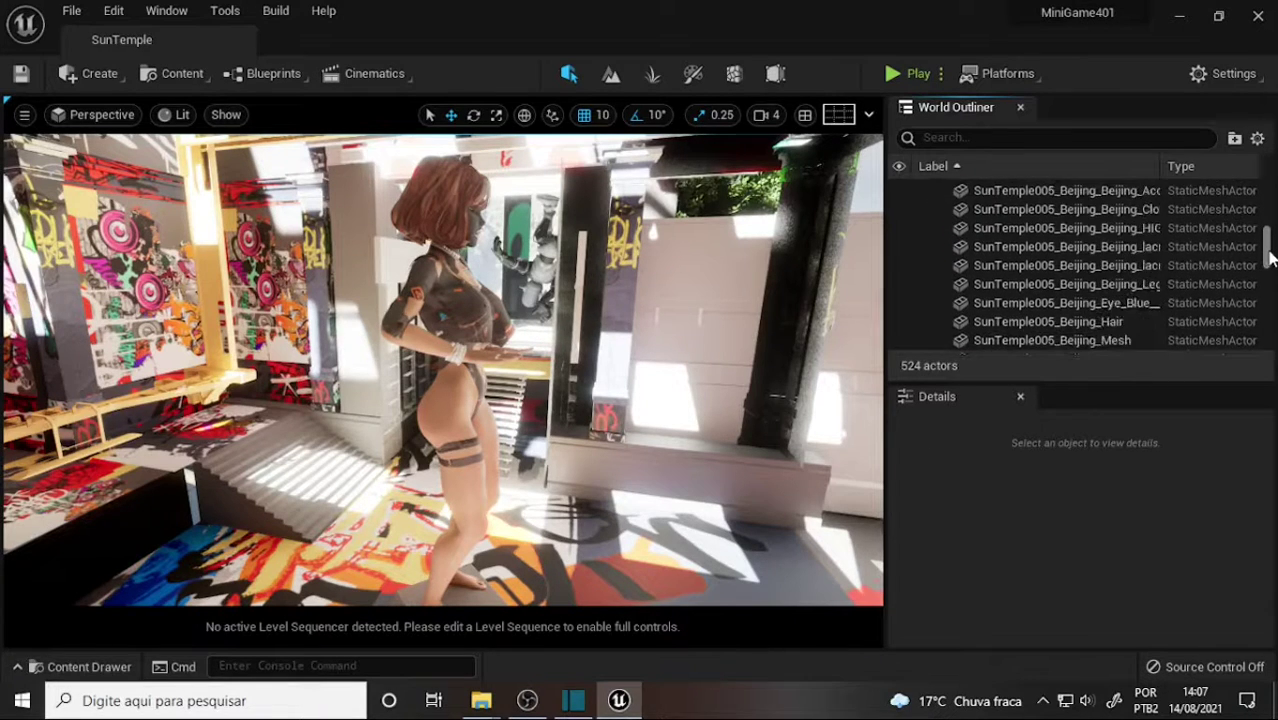
scroll(1266, 234, "down", 2)
scroll(1266, 234, "up", 10)
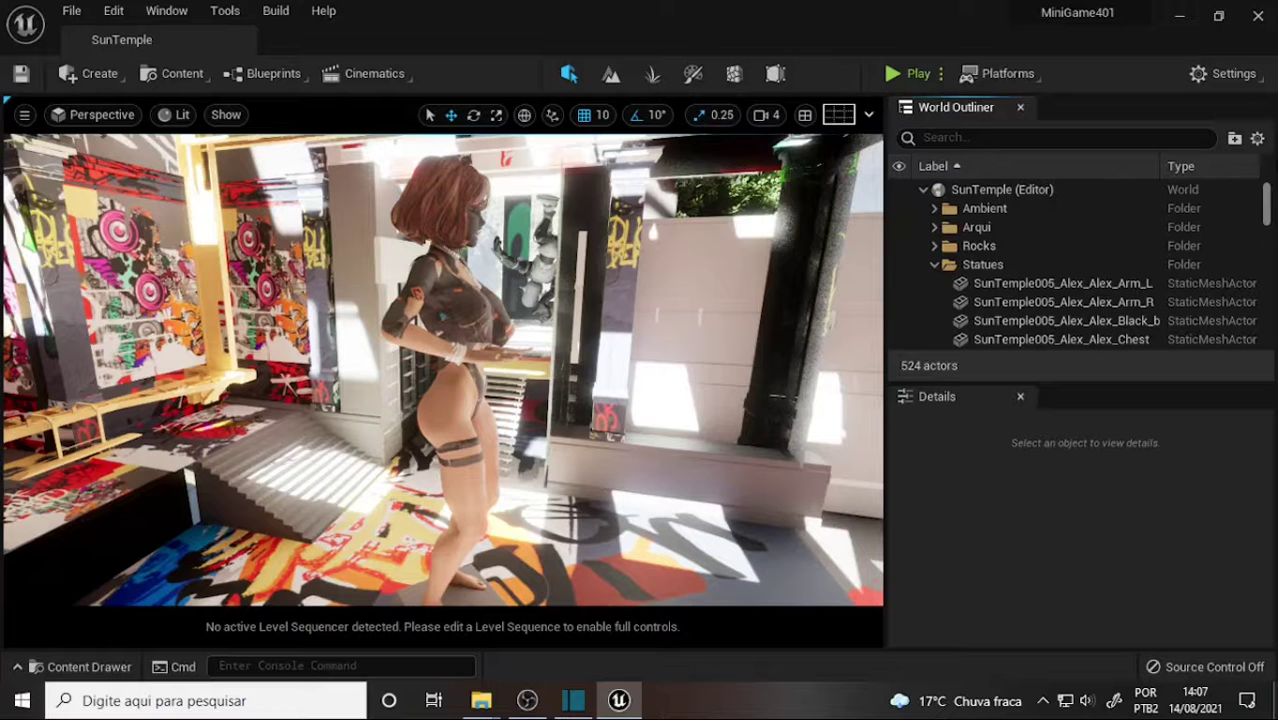
left_click(934, 265)
left_click(934, 246)
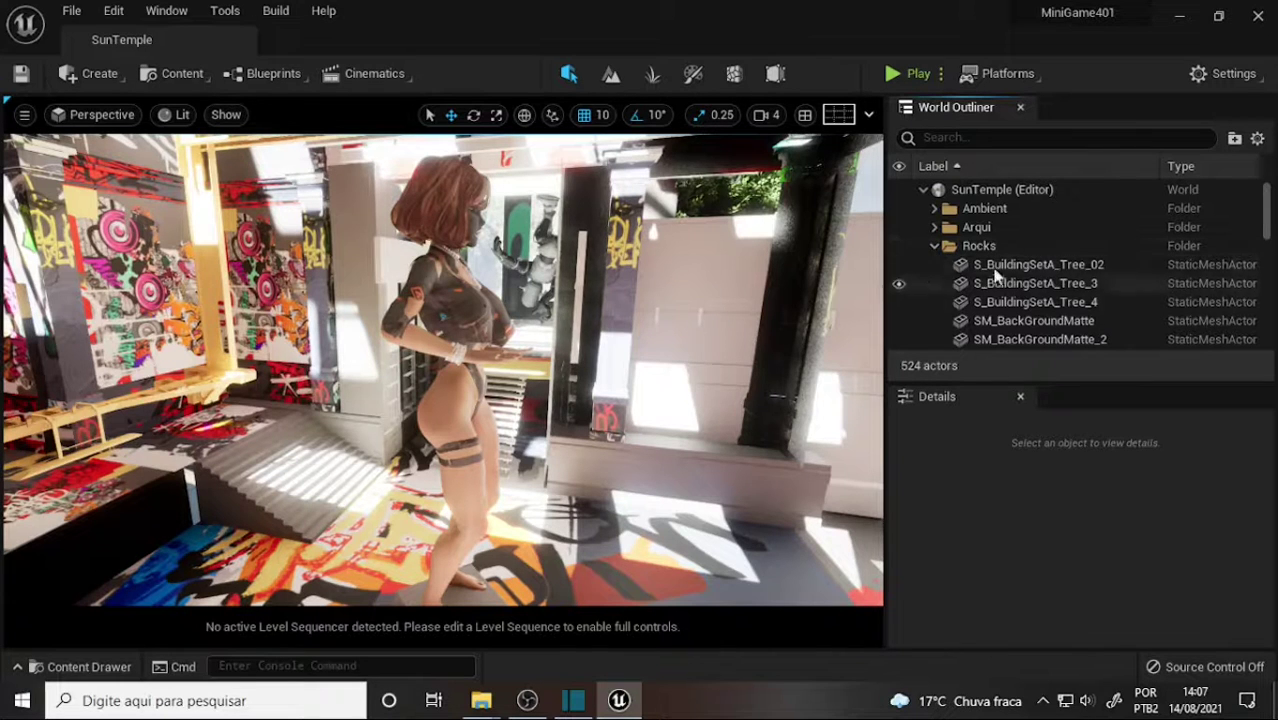
Fly outside the temple, collapse Rocks and list the Arqui folder's SunTemple005From_Unreal_Static mesh actors
right_click_drag(548, 313, 550, 314)
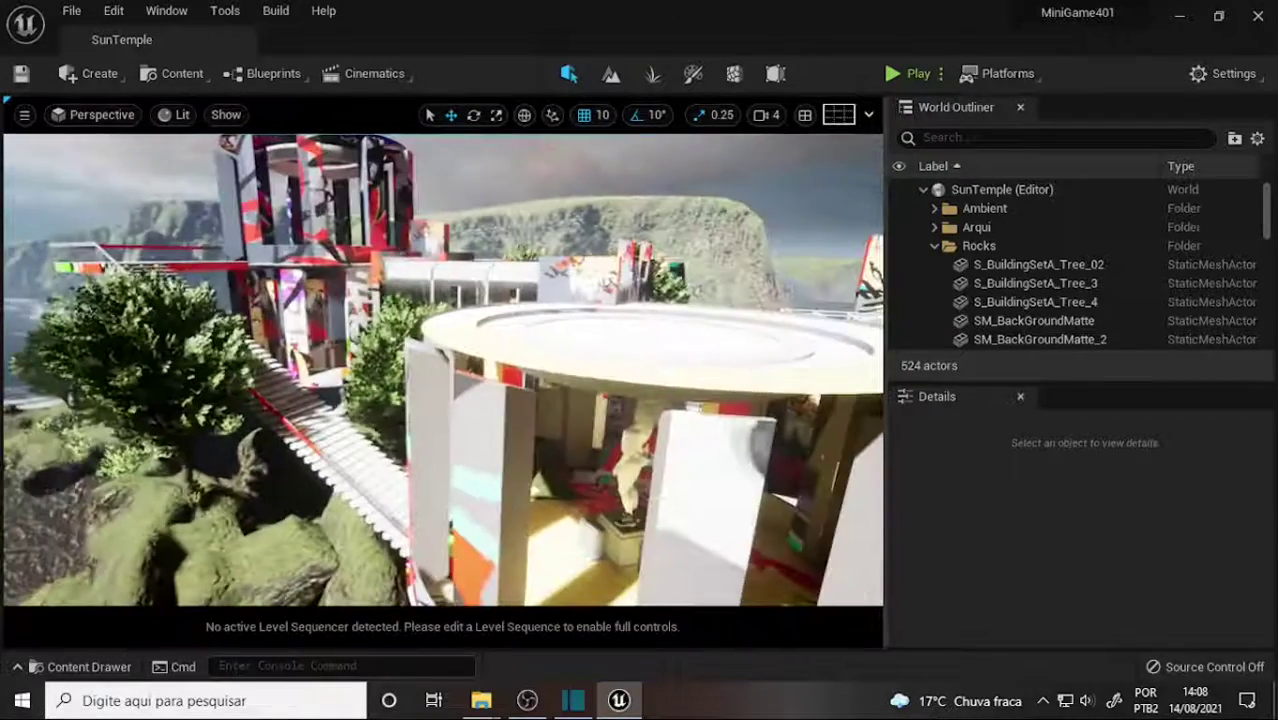
left_click(935, 246)
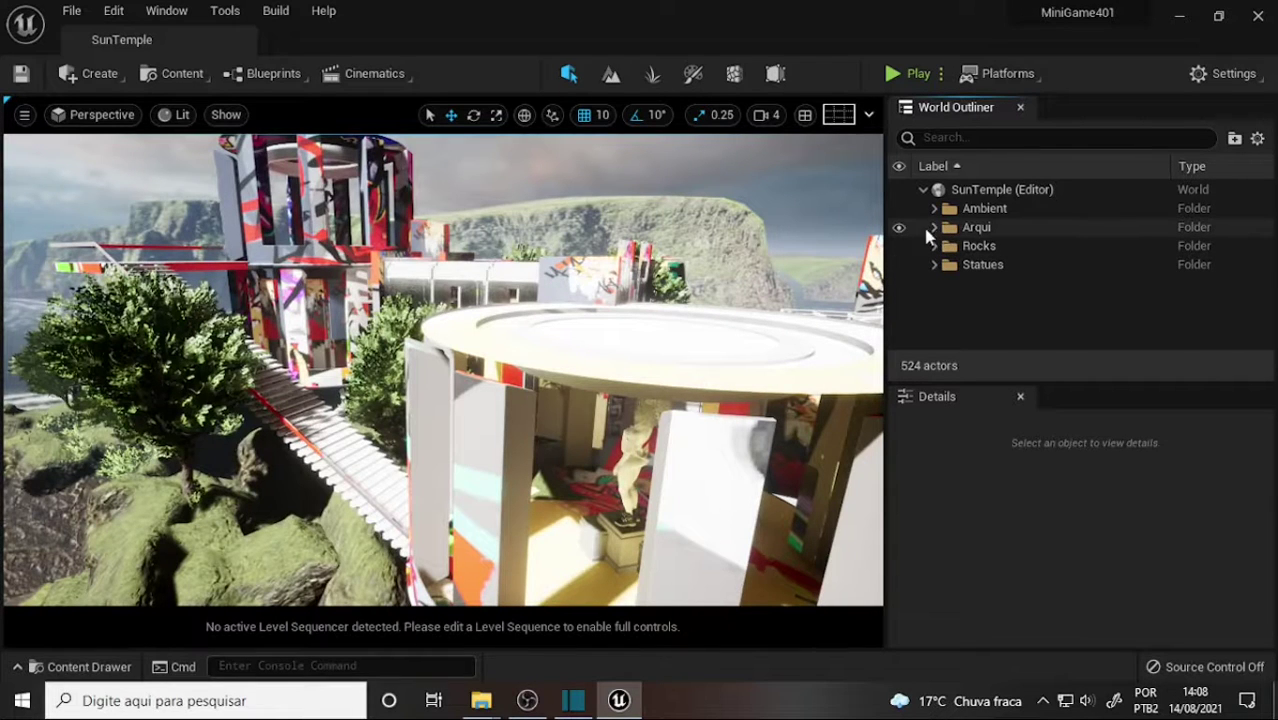
left_click(934, 228)
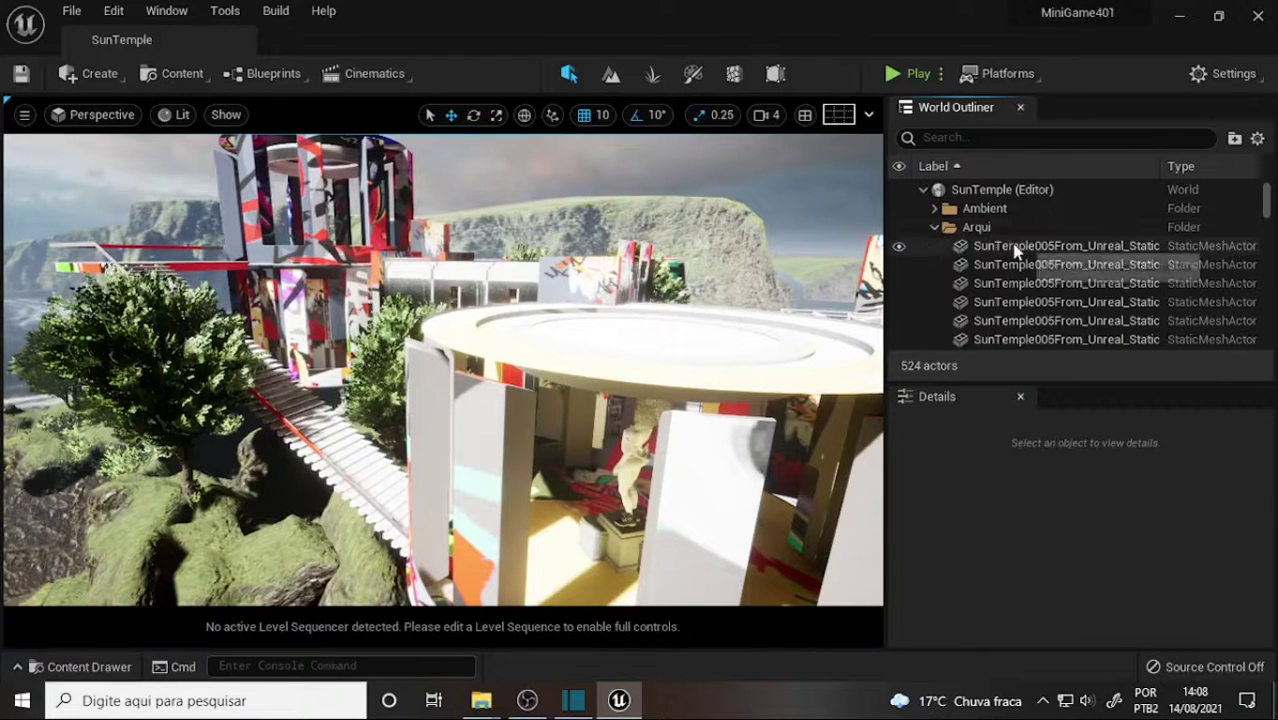
scroll(1010, 255, "down", 3)
scroll(1010, 255, "up", 3)
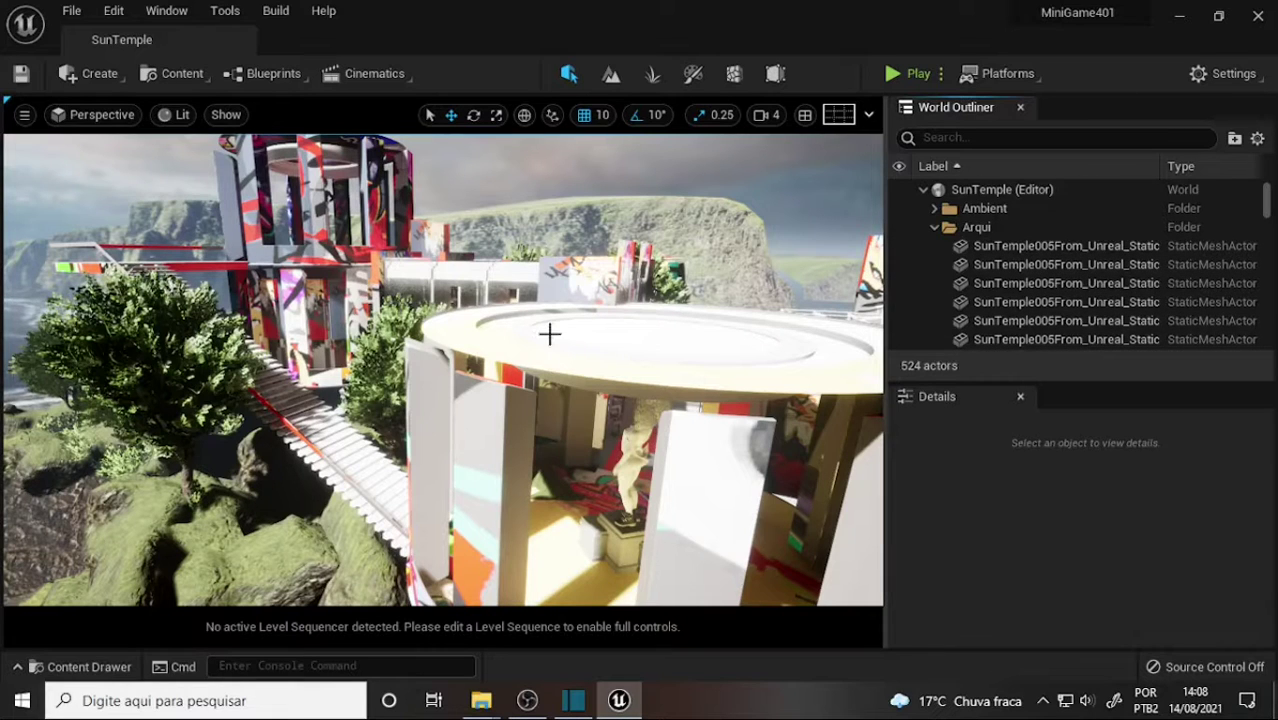
Select a piece of the round building and expand the Ambient folder's light, fog and PlayerStart actors
left_click(600, 274)
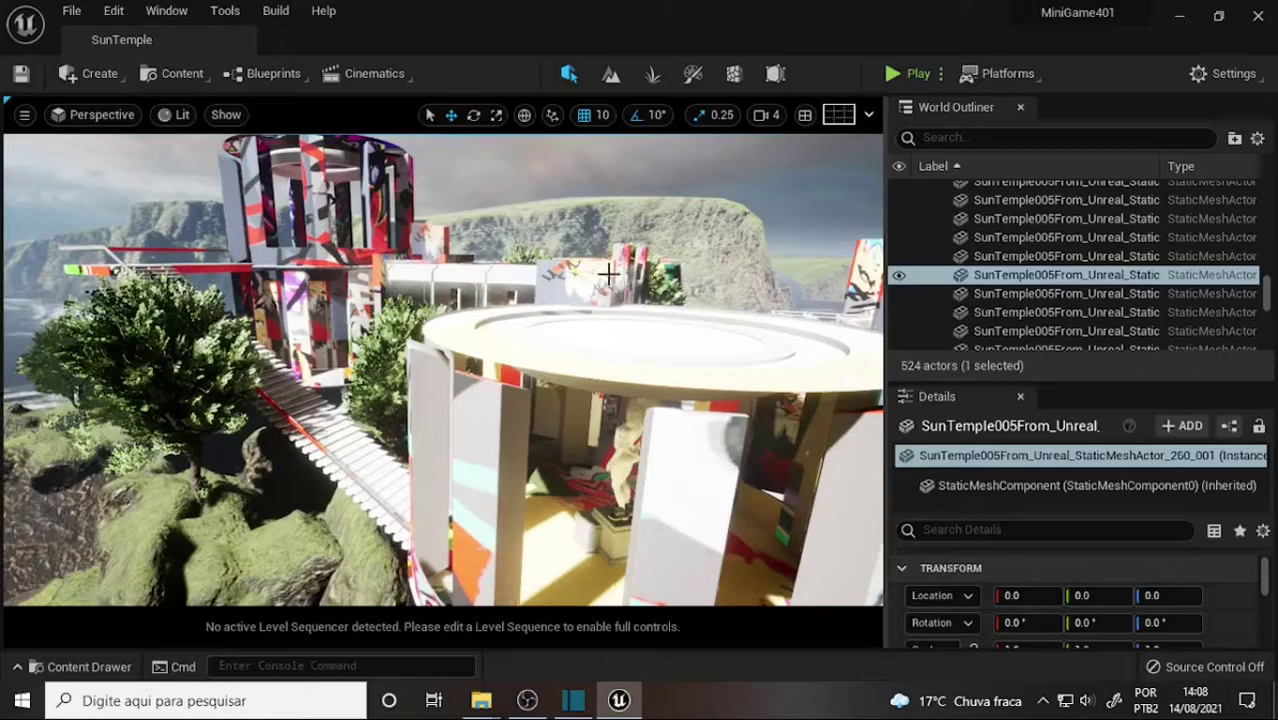
right_click_drag(607, 273, 607, 273)
left_click_drag(1262, 285, 1264, 210)
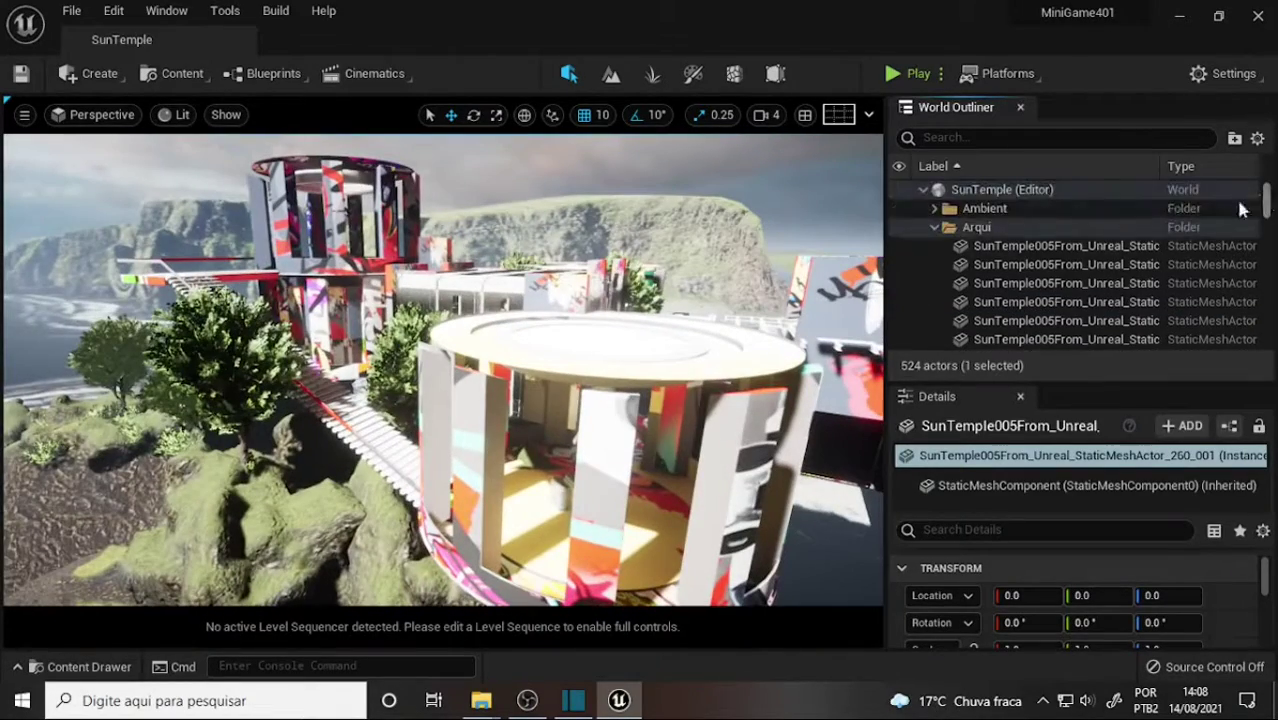
left_click(934, 227)
left_click(934, 208)
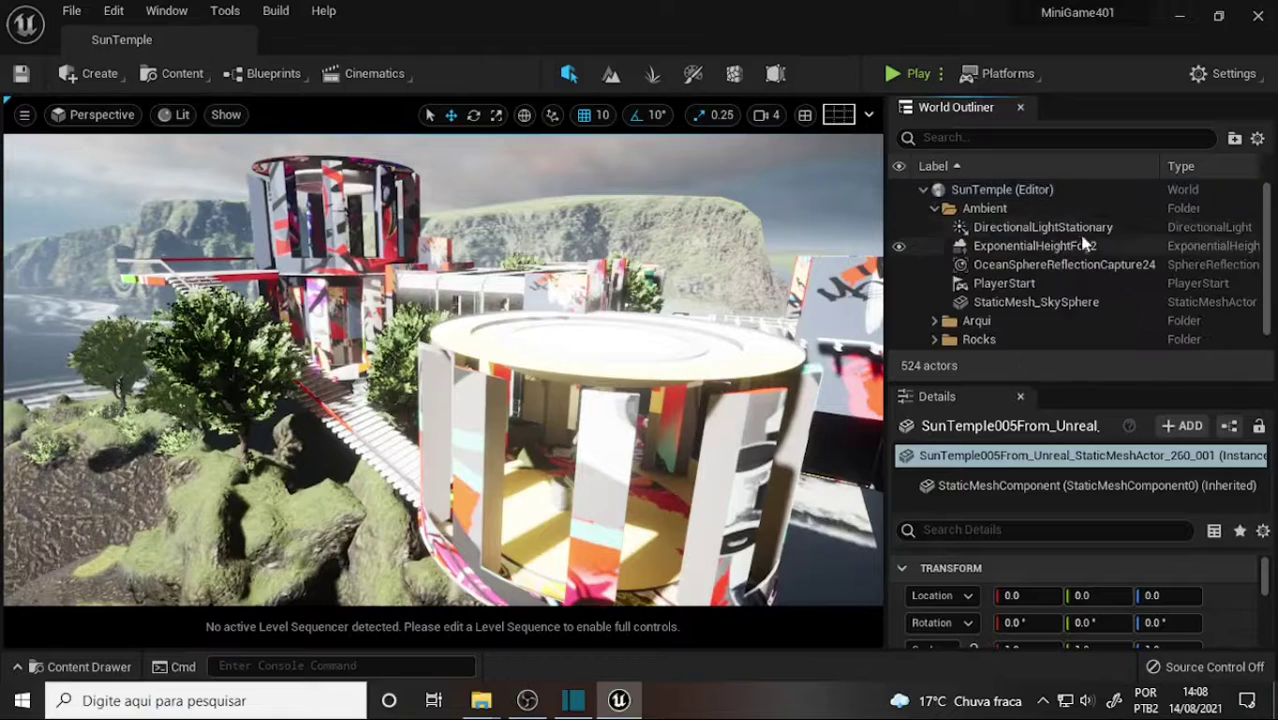
Fly the camera around the round building, pulling back over the cliffs and sea
mouse_move(699, 286)
right_mouse_down()
mouse_move(616, 297)
mouse_move(642, 321)
mouse_move(692, 262)
mouse_move(680, 282)
mouse_move(629, 279)
right_mouse_up()
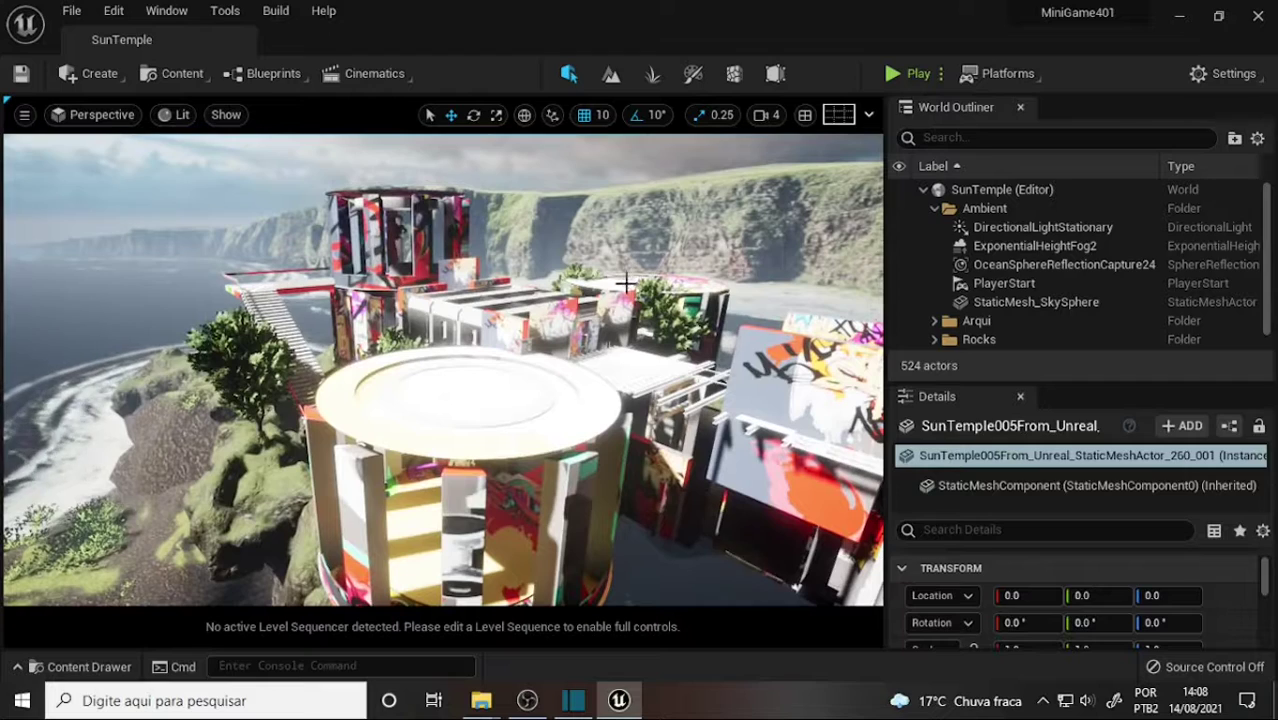
right_click_drag(512, 326, 507, 320)
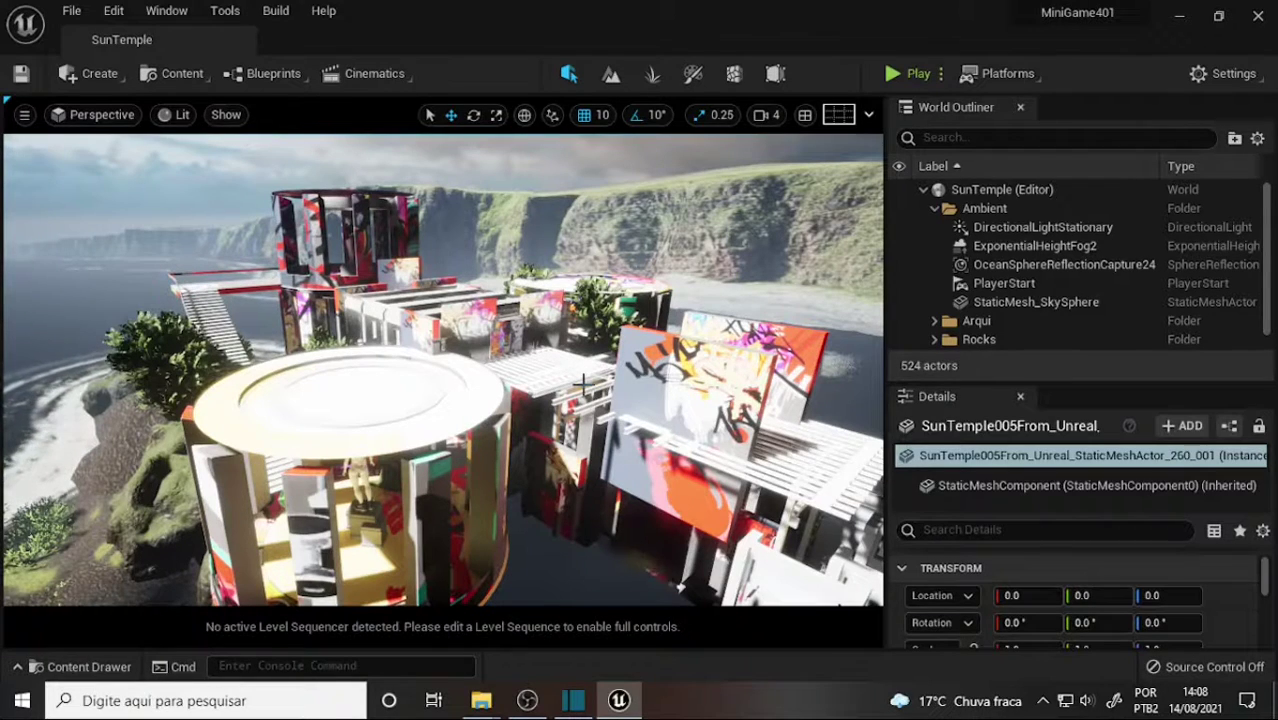
right_click_drag(580, 383, 624, 376)
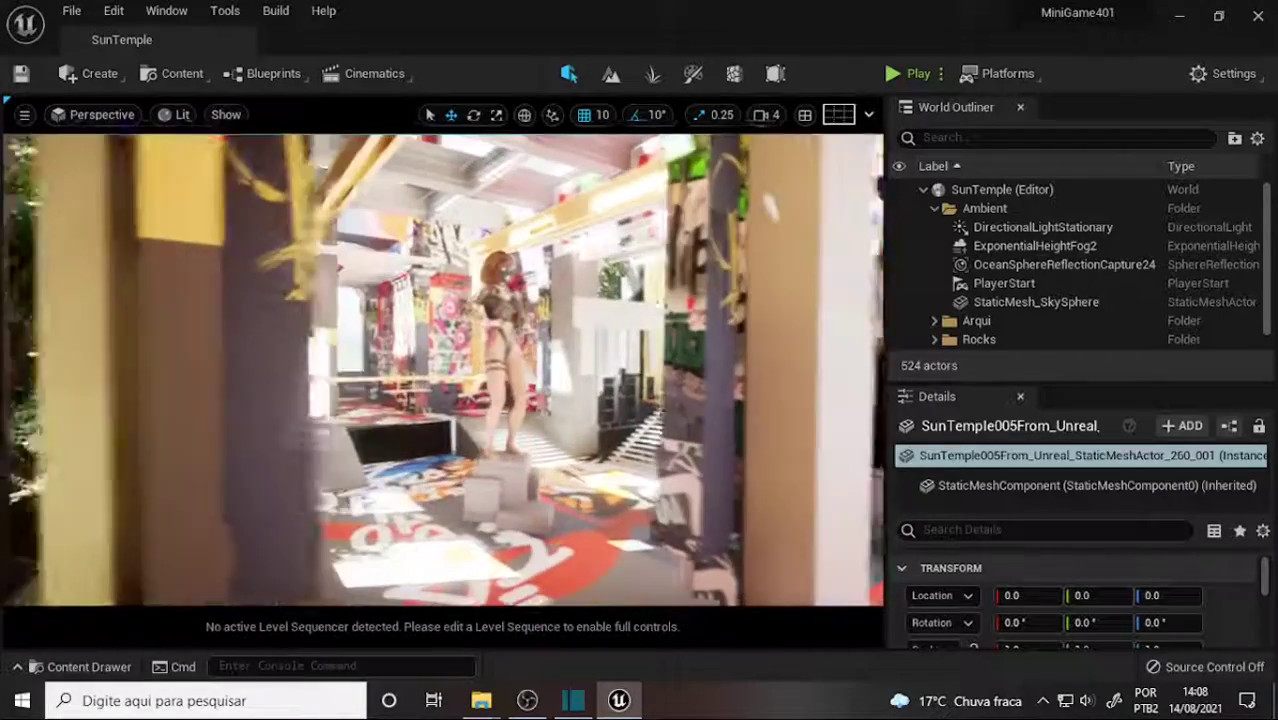
Fly into the graffiti room by the statue and select the yellow staircase, StaticMeshActor_317
right_click_drag(496, 357, 496, 357)
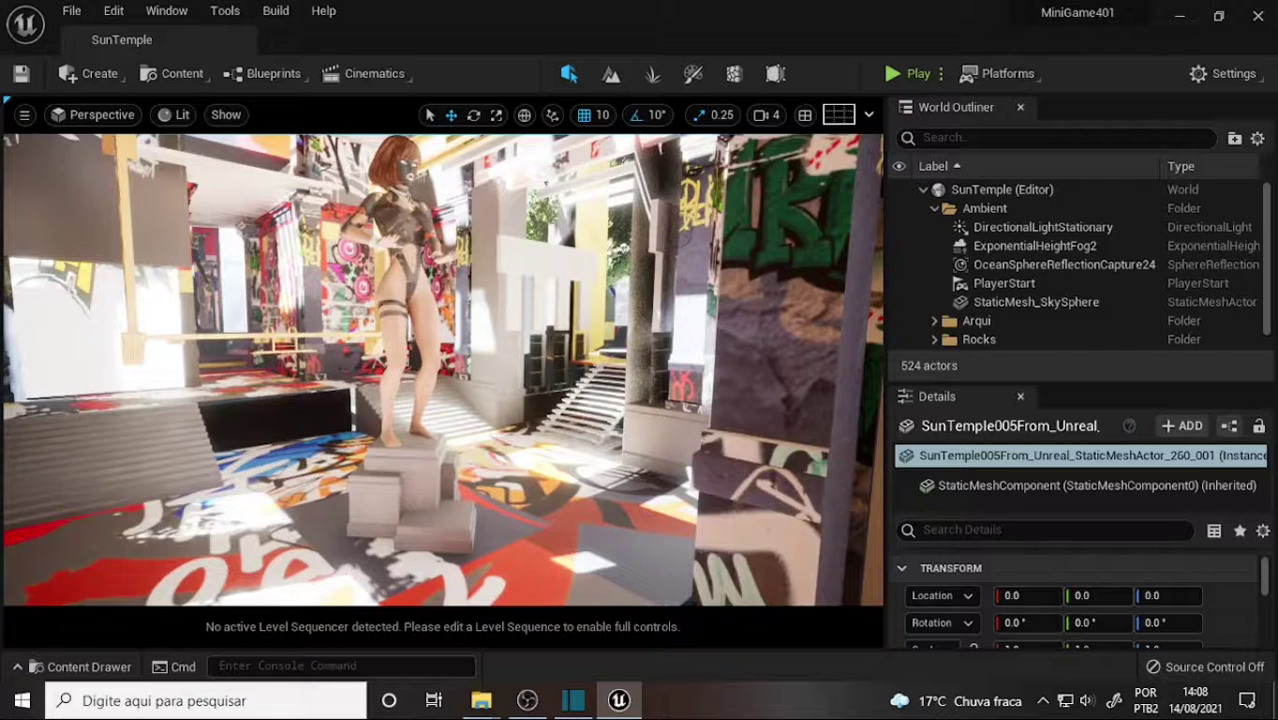
left_click(583, 439)
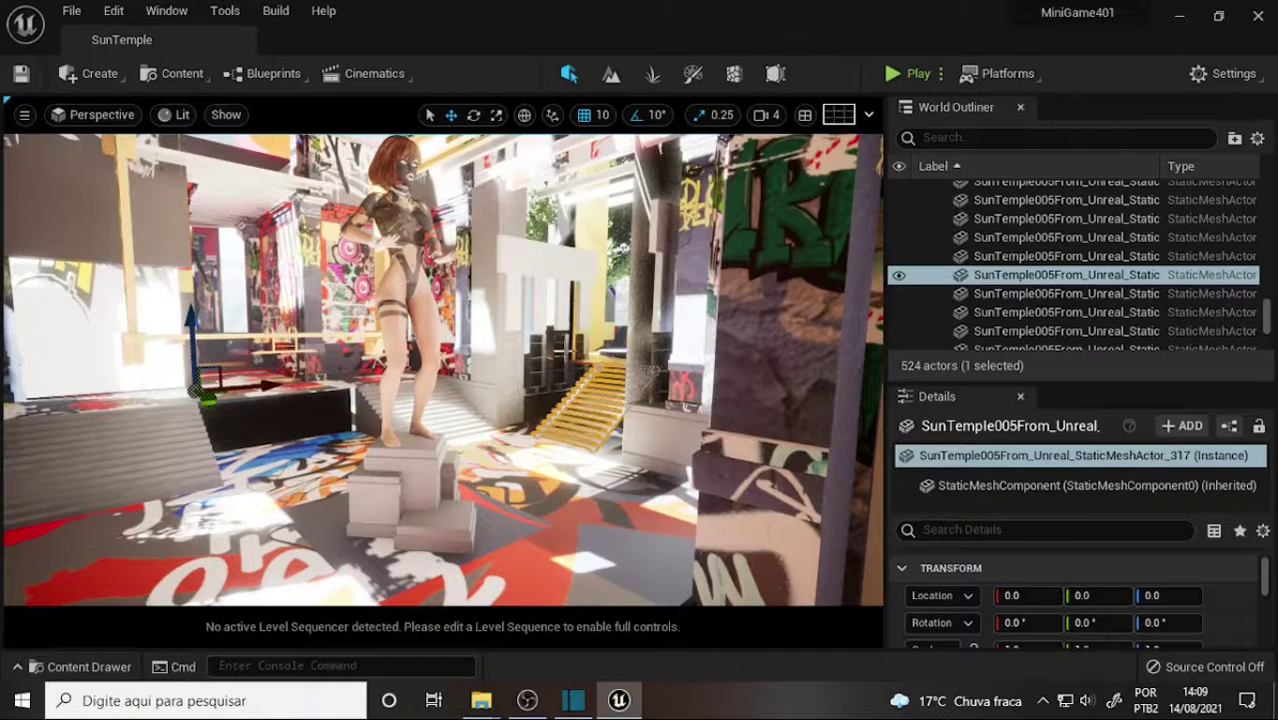
Open the Content Drawer on the ArqMeshes folder and resize it to browse its assets
key("ctrl+space")
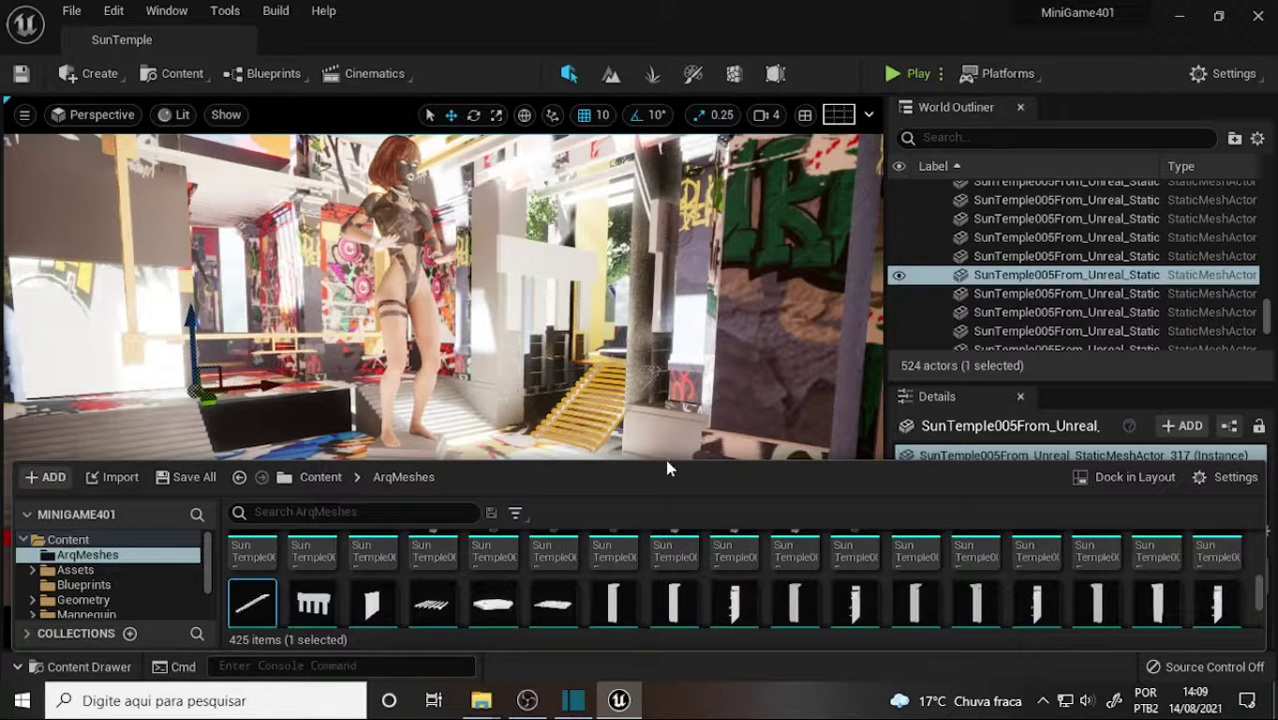
left_click_drag(659, 460, 655, 330)
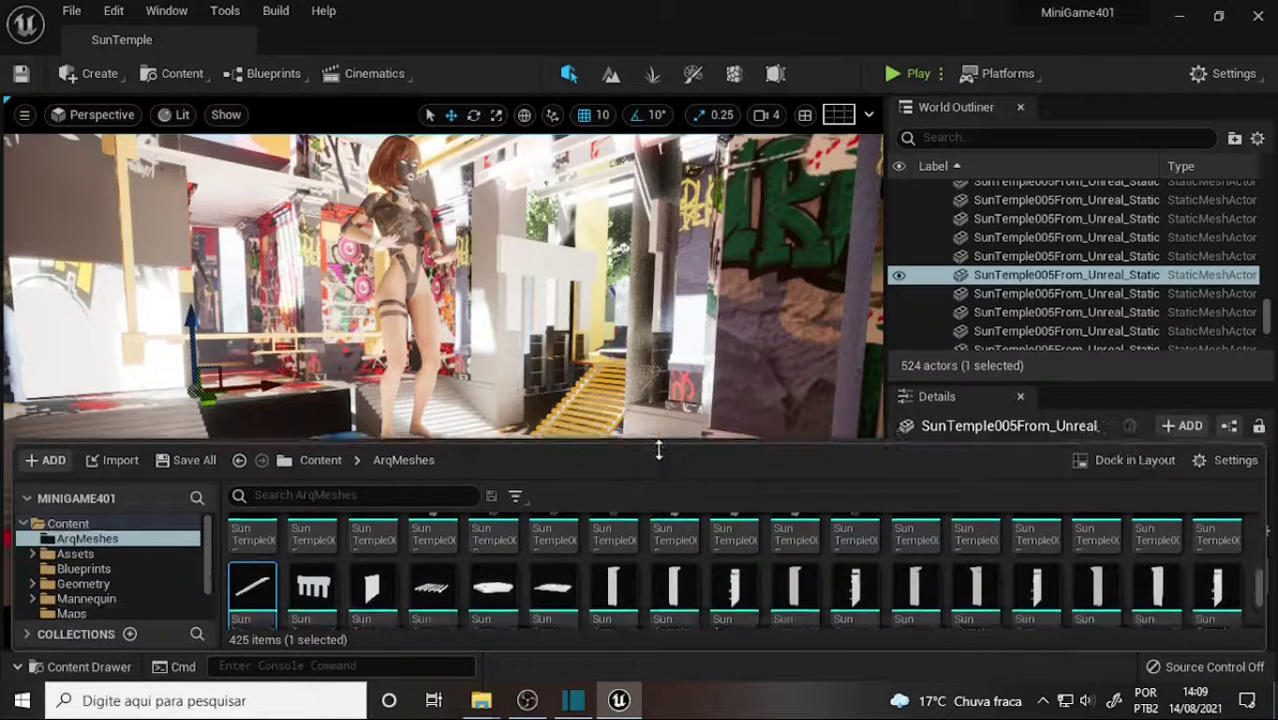
mouse_move(1263, 552)
left_mouse_down()
mouse_move(1260, 530)
mouse_move(1260, 578)
mouse_move(1256, 435)
left_mouse_up()
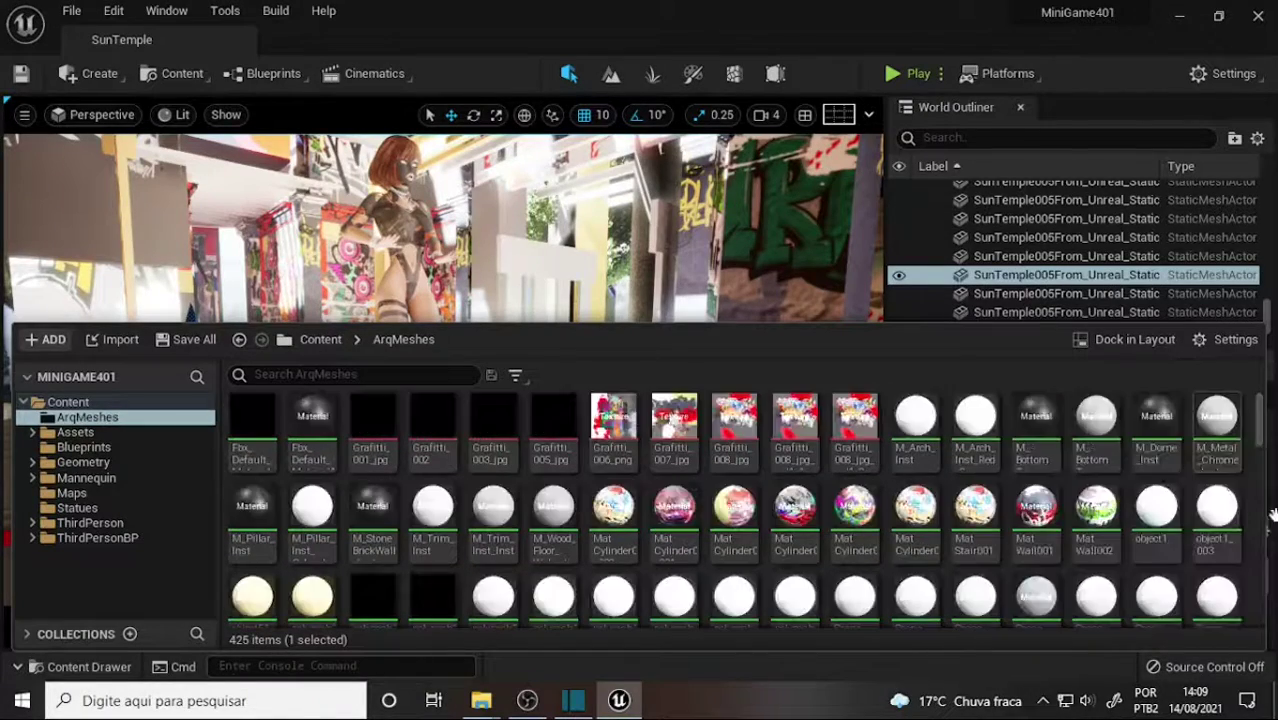
mouse_move(1258, 420)
left_mouse_down()
mouse_move(1258, 455)
mouse_move(1258, 437)
left_mouse_up()
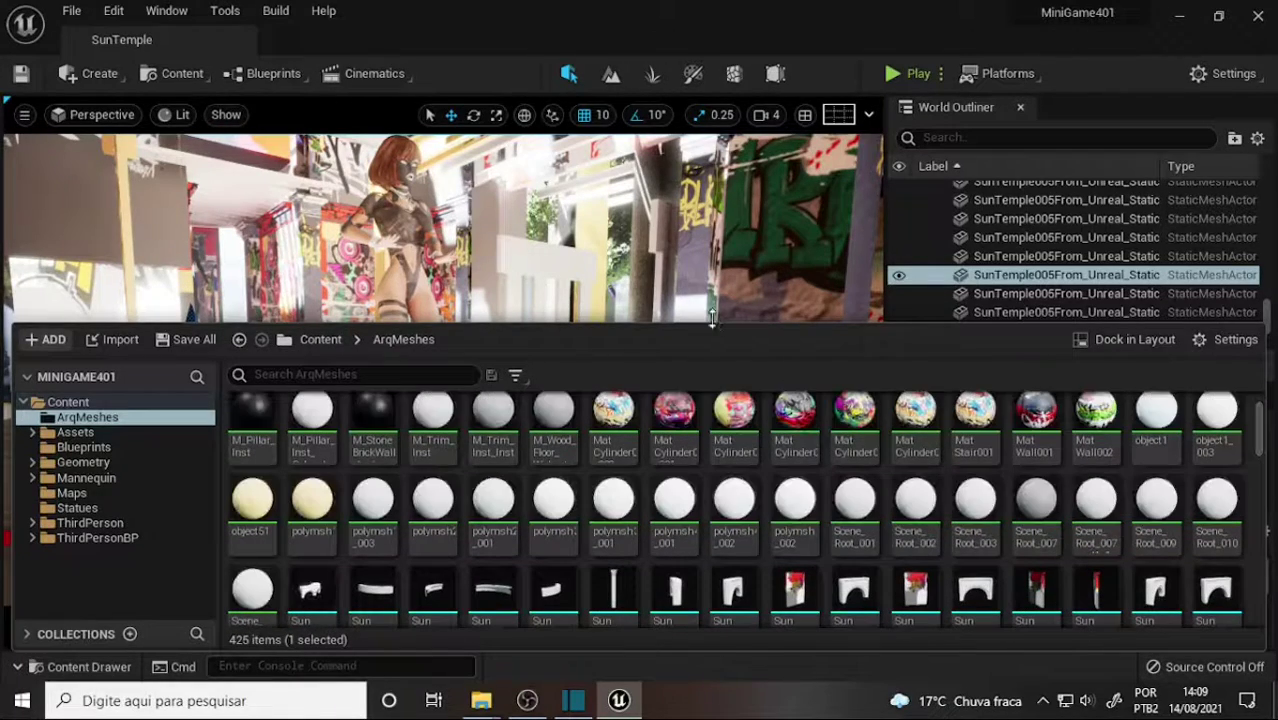
left_click_drag(1262, 447, 1265, 647)
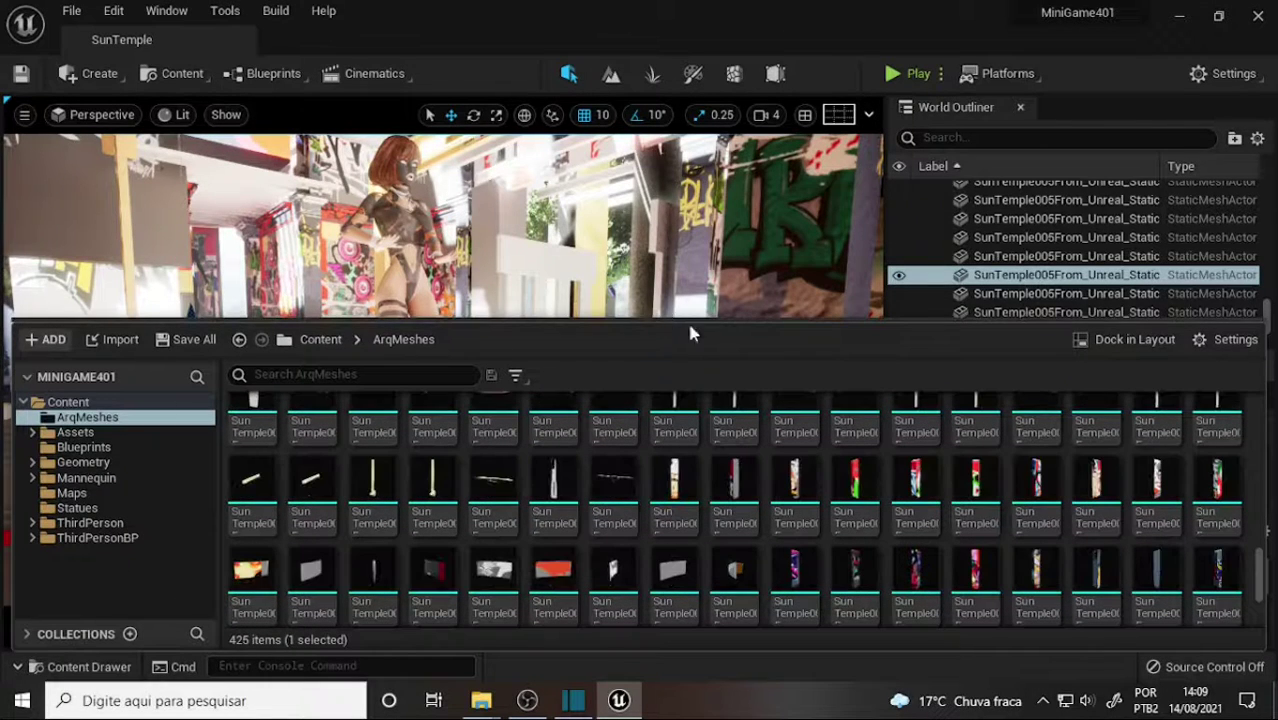
left_click_drag(1259, 568, 1261, 530)
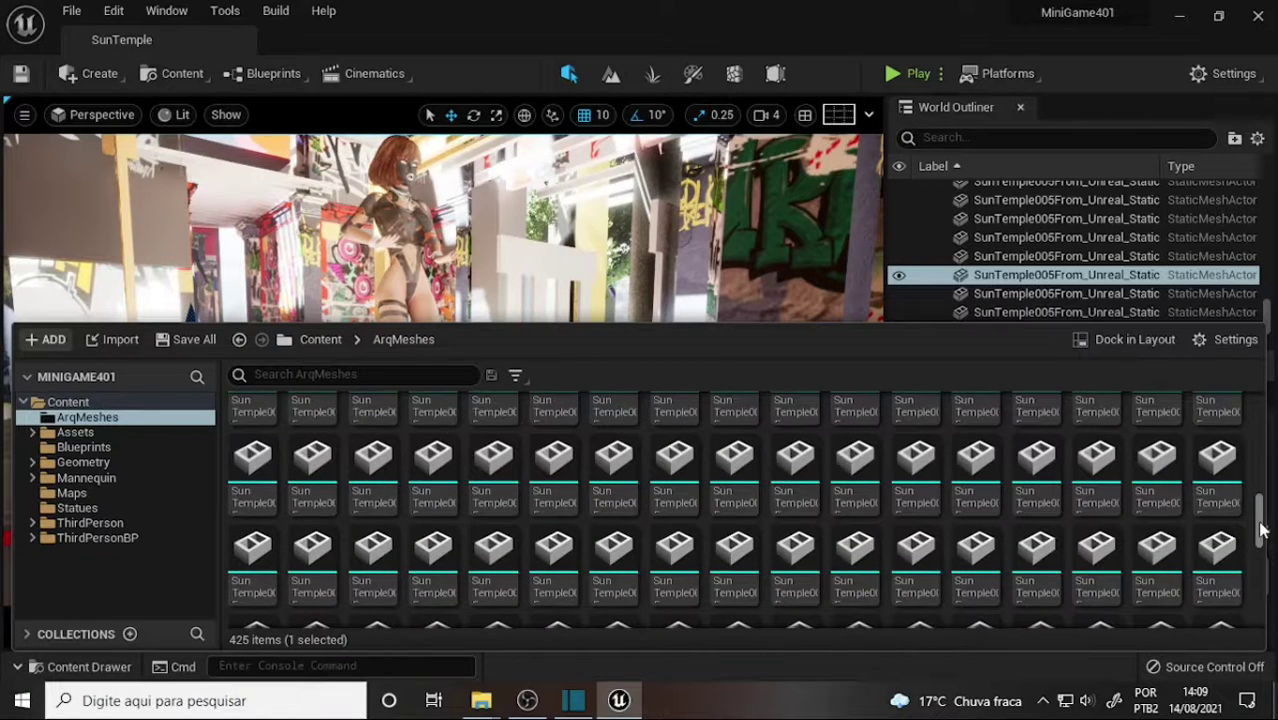
left_click_drag(1261, 530, 1262, 560)
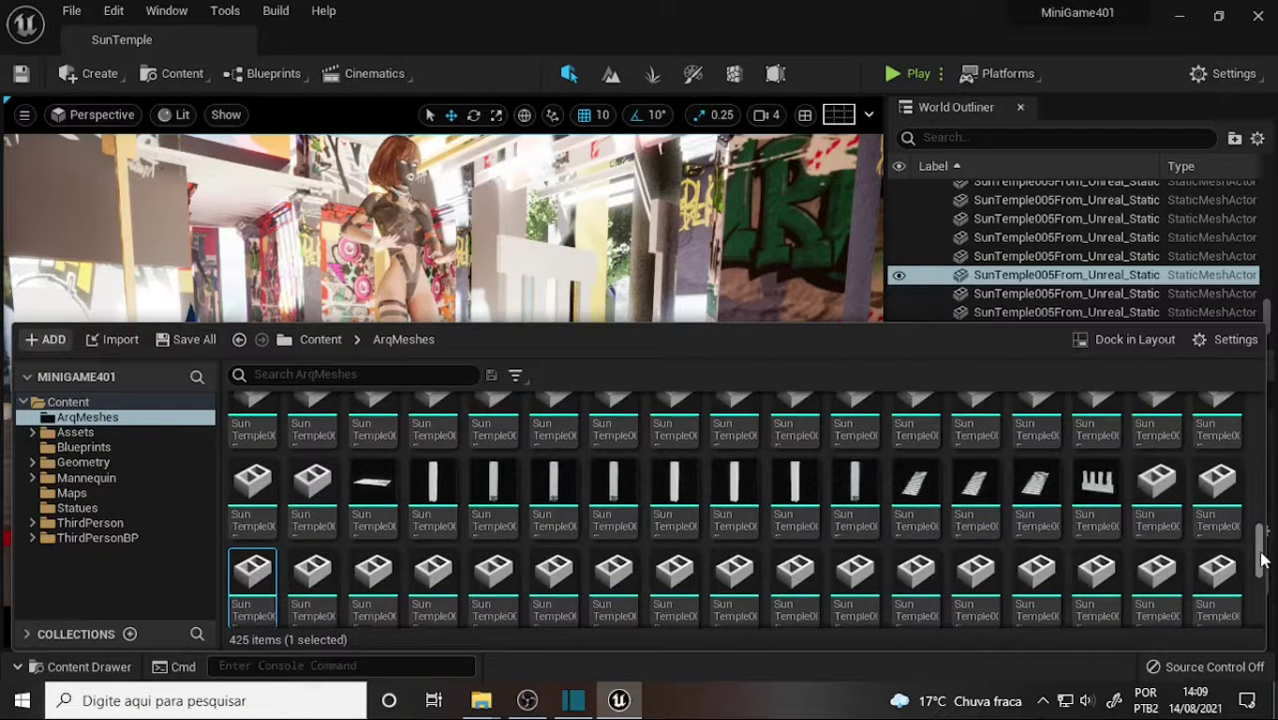
left_click_drag(1261, 560, 1255, 480)
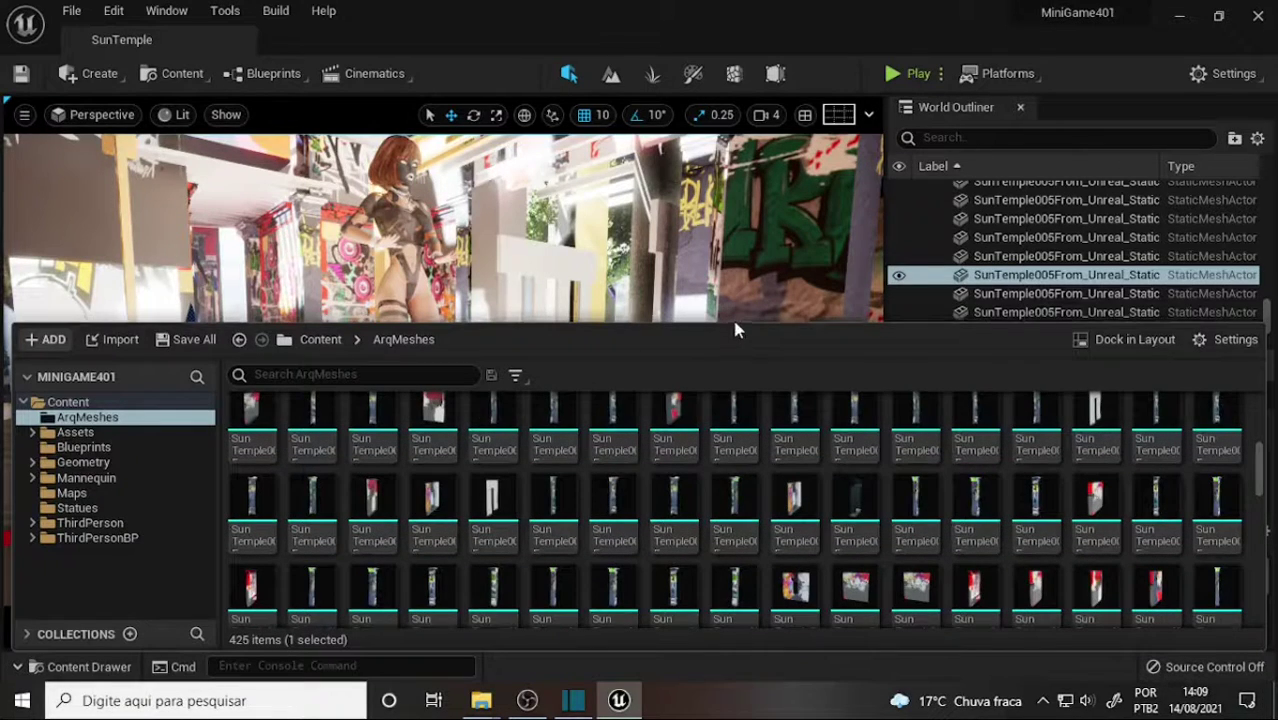
left_click_drag(735, 322, 744, 436)
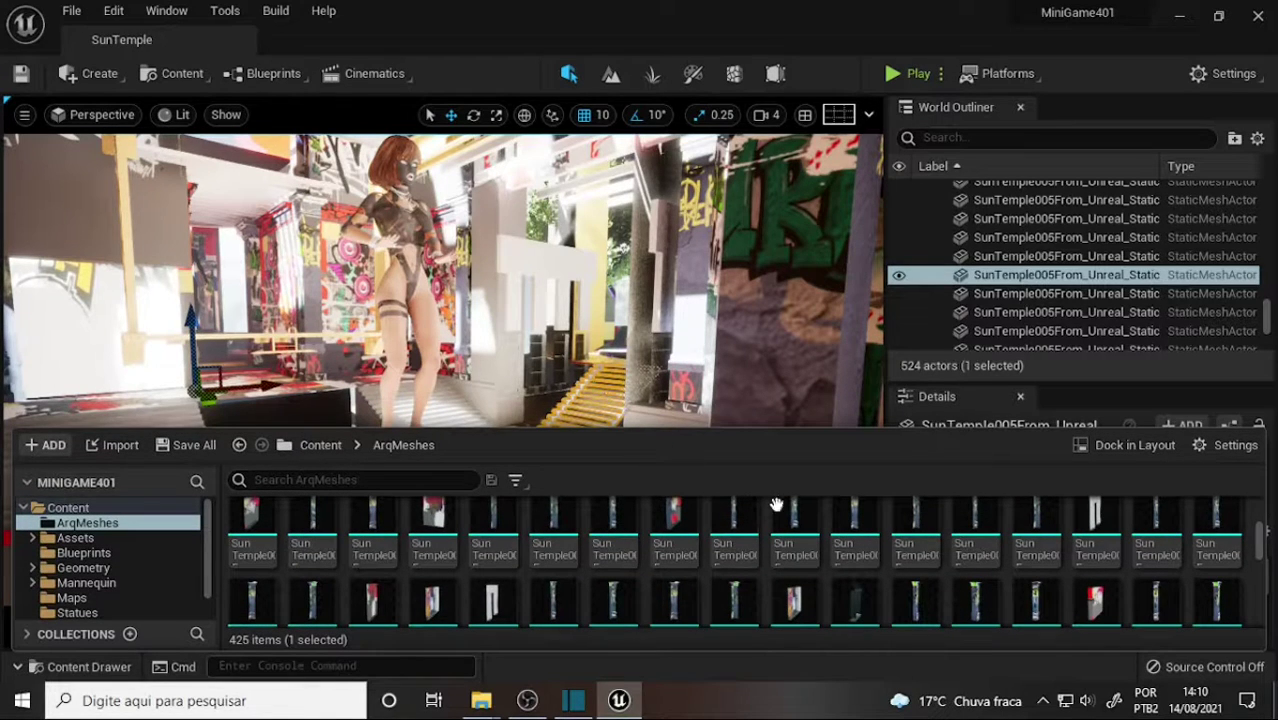
left_click_drag(1258, 532, 1258, 581)
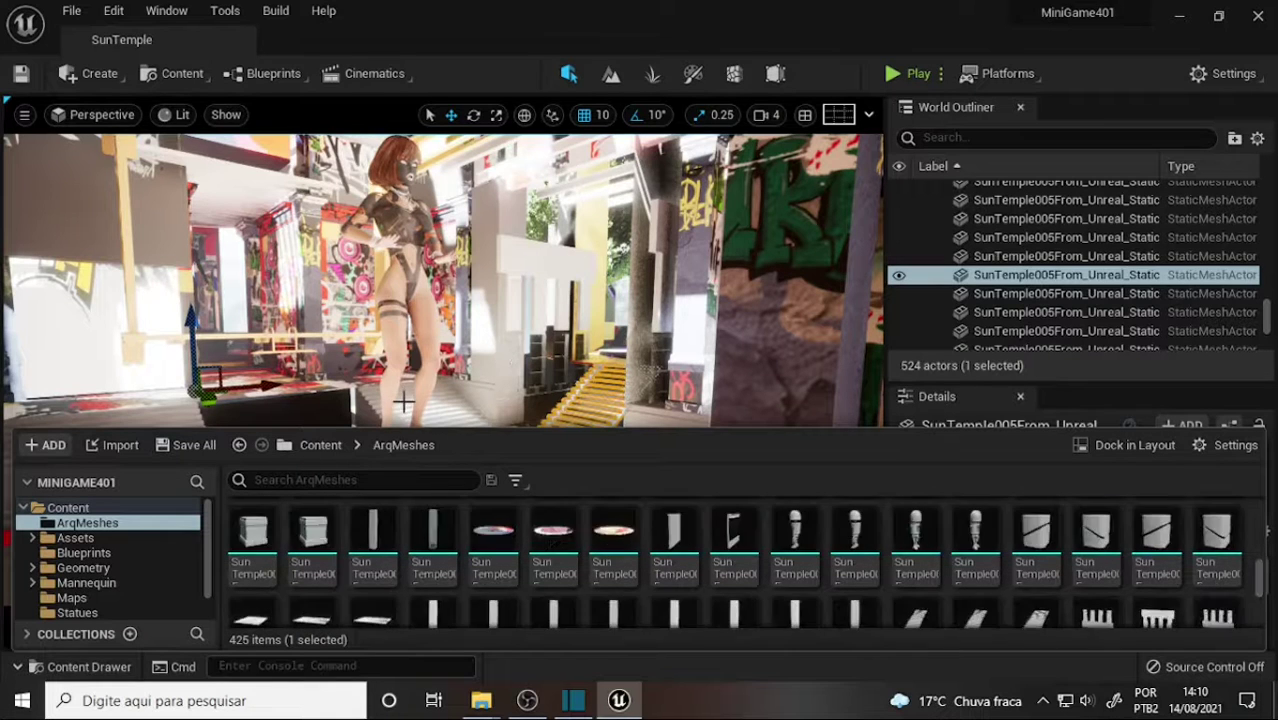
Select the staircase in the level and use Ctrl+B to highlight its mesh in ArqMeshes
key("ctrl+space")
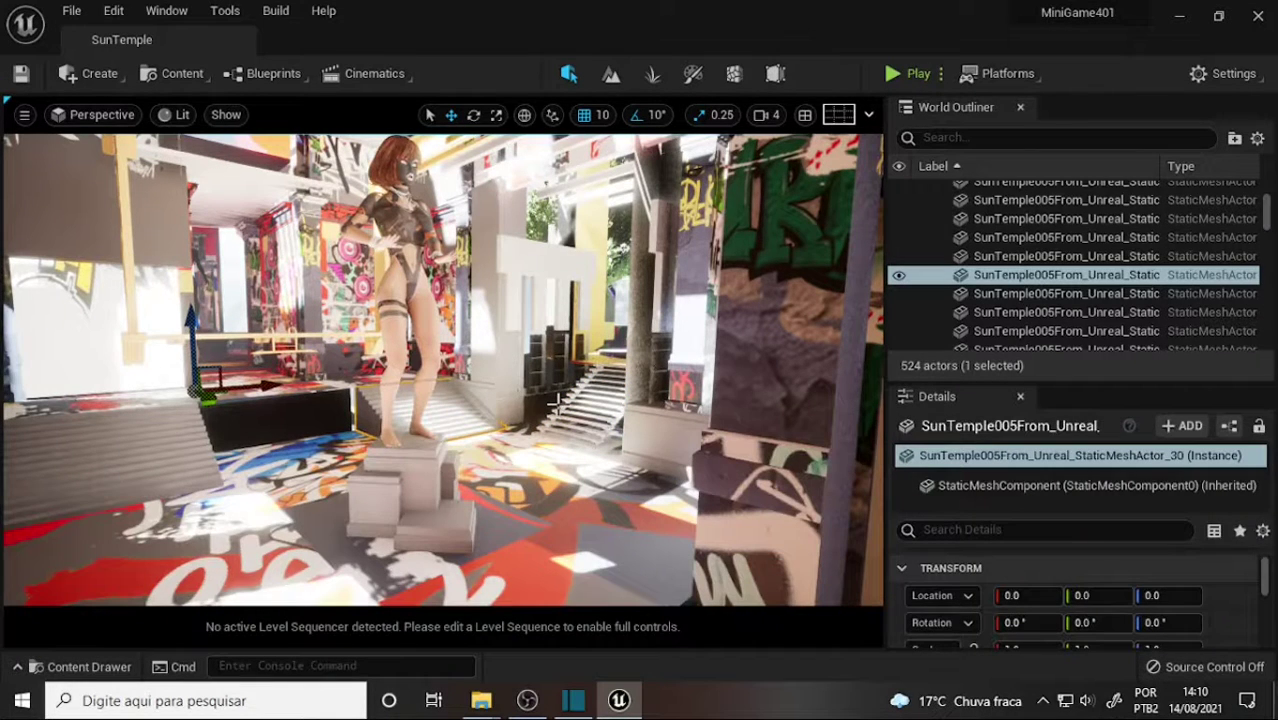
key("ctrl+space")
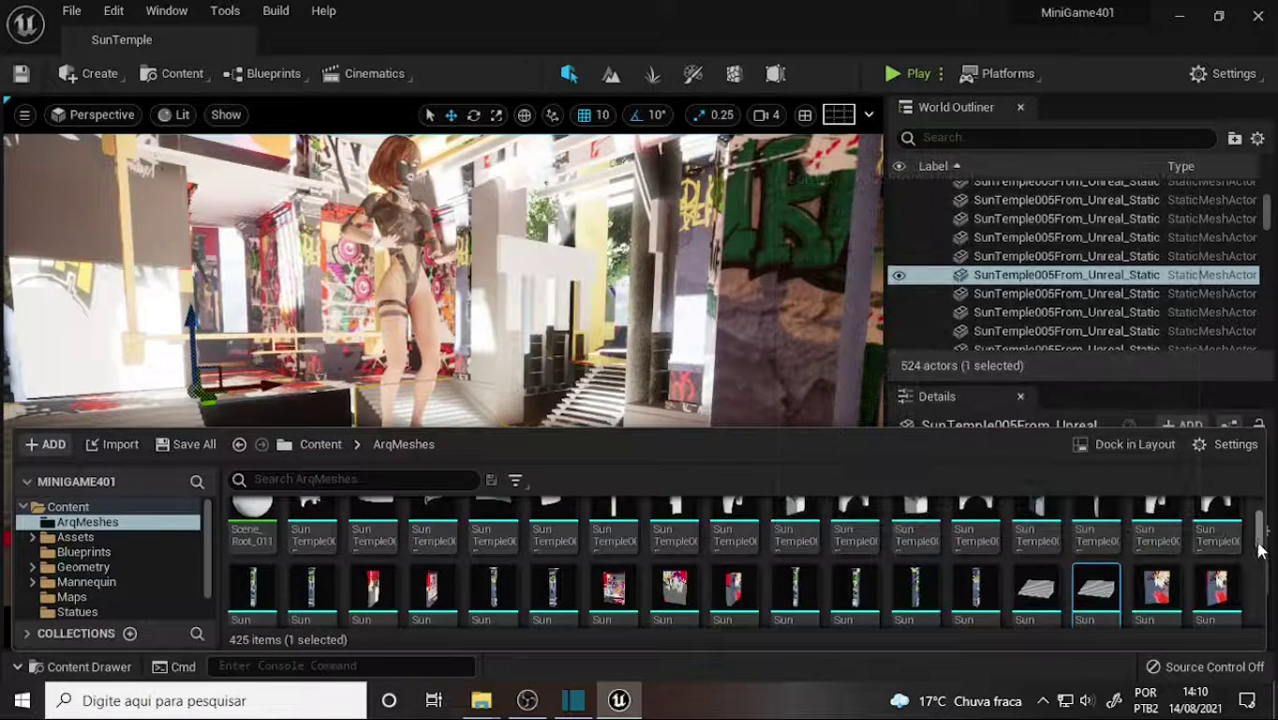
scroll(1260, 543, "up", 2)
scroll(1260, 543, "down", 2)
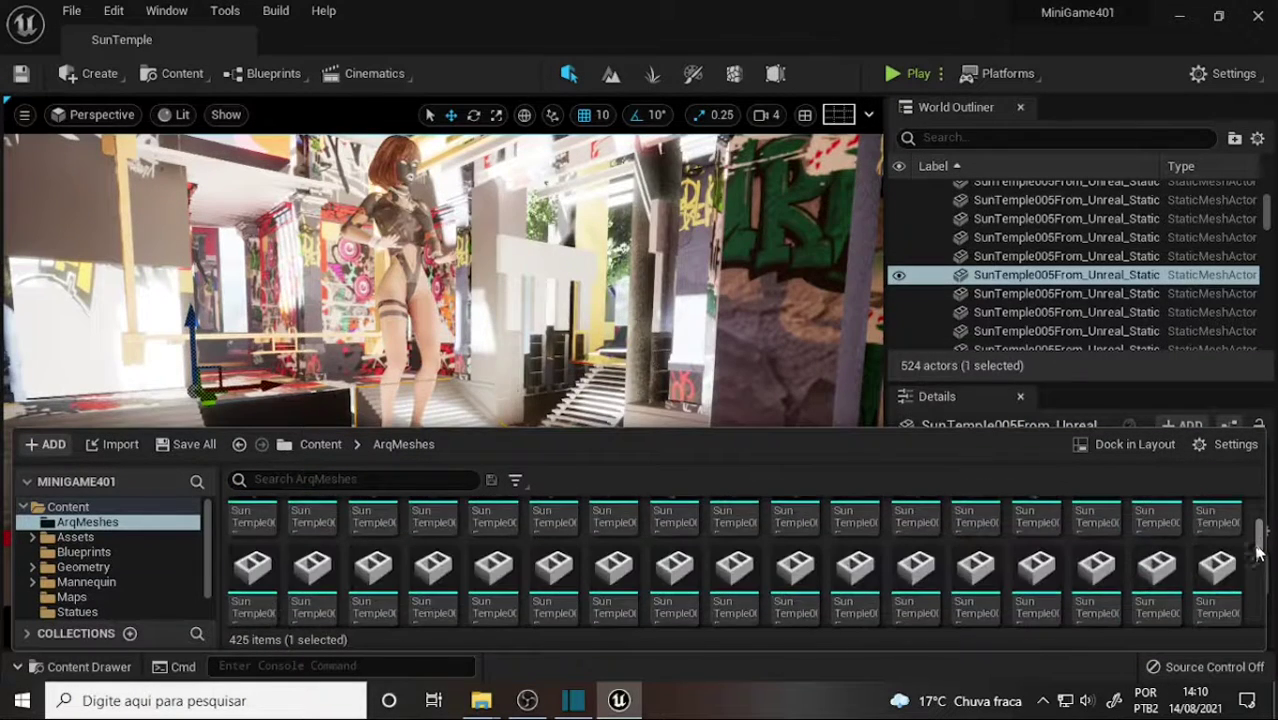
left_click_drag(1260, 549, 1262, 600)
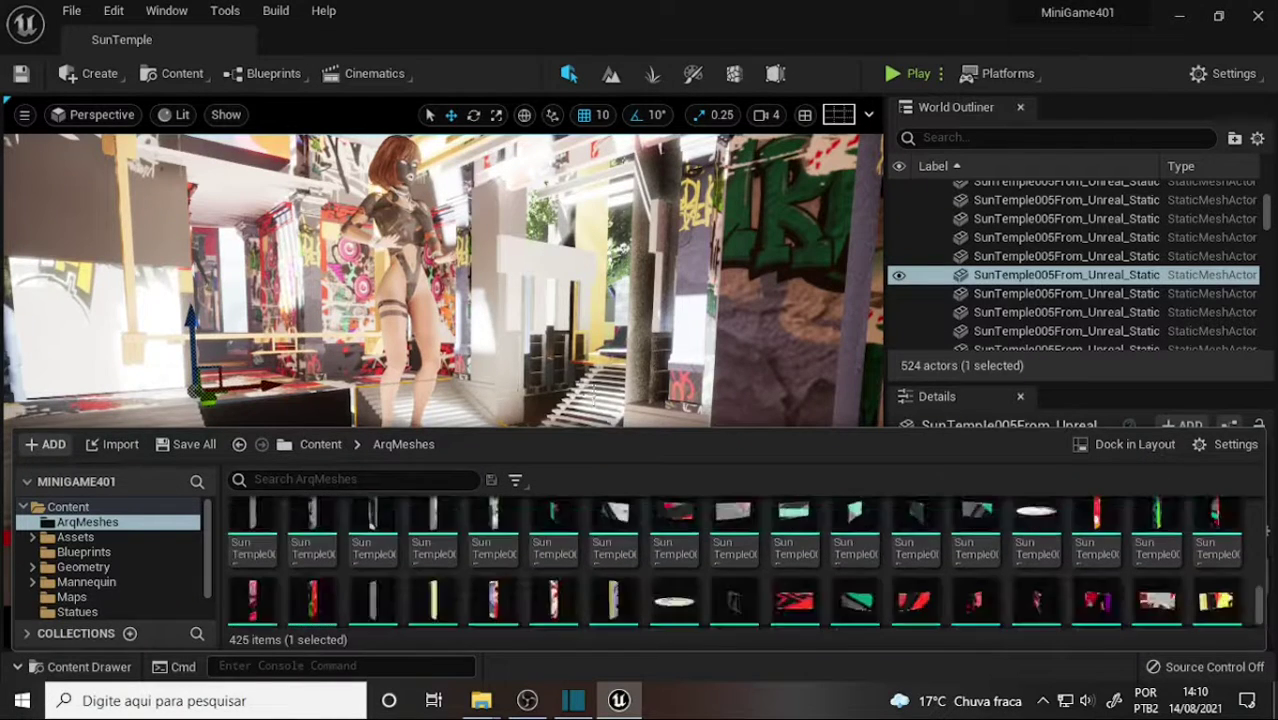
key("ctrl+space")
left_click(590, 417)
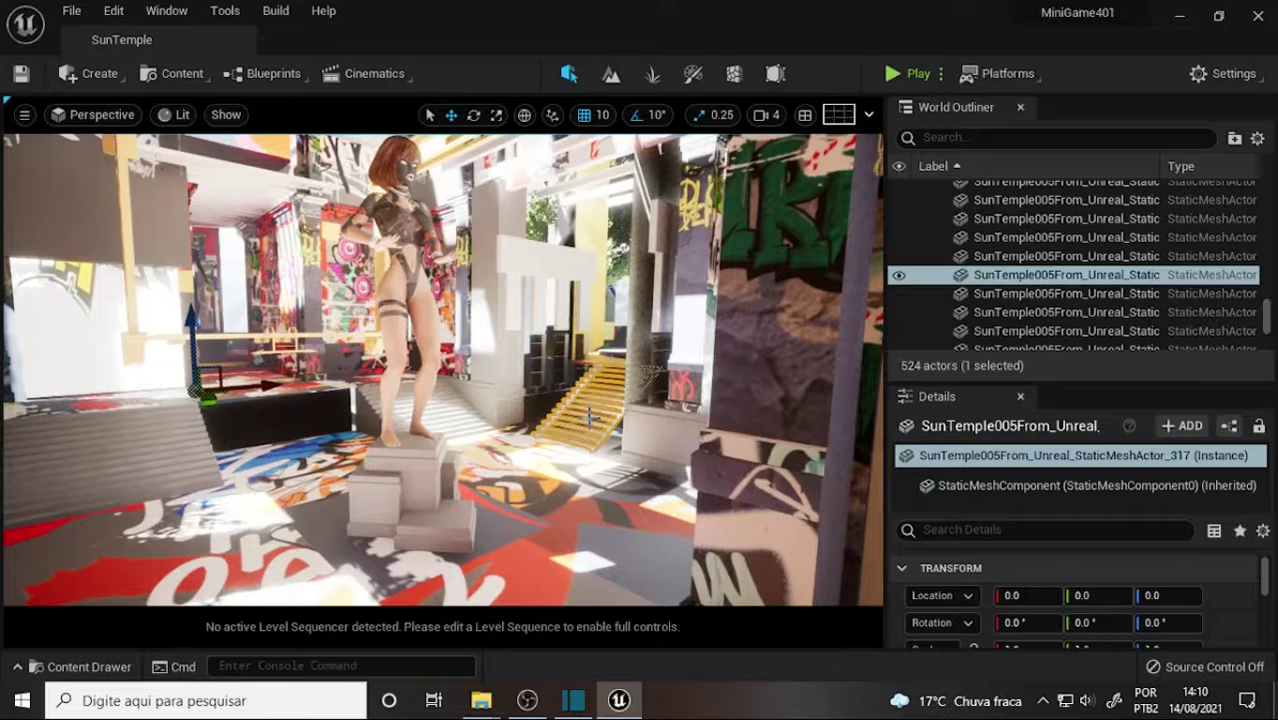
key("ctrl+b")
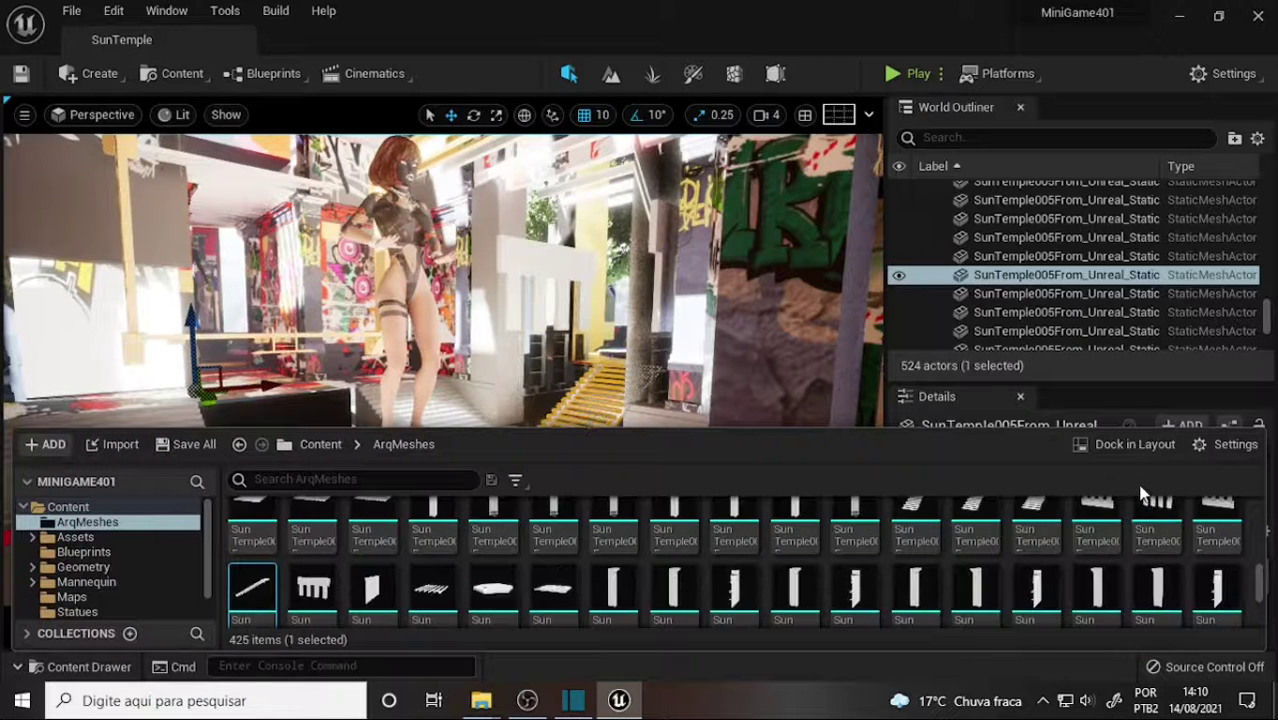
Open the staircase mesh asset in the Static Mesh Editor and let it finish loading
mouse_move(250, 587)
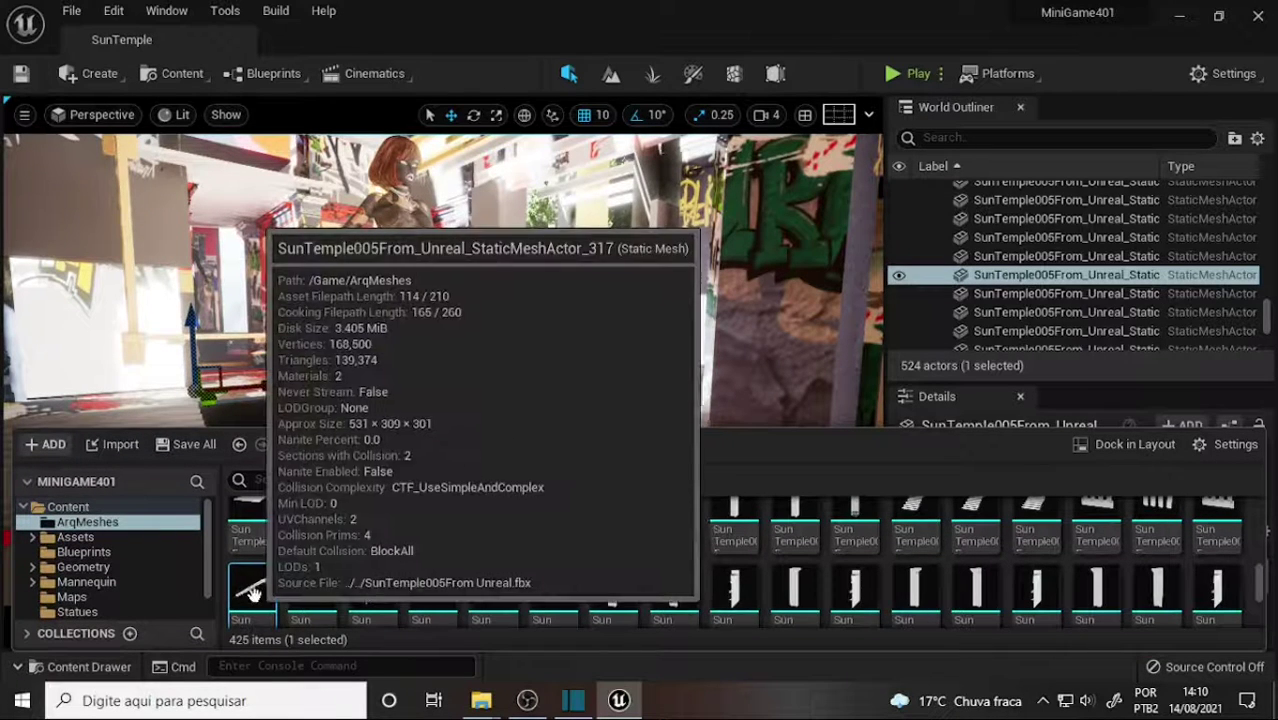
double_click(250, 587)
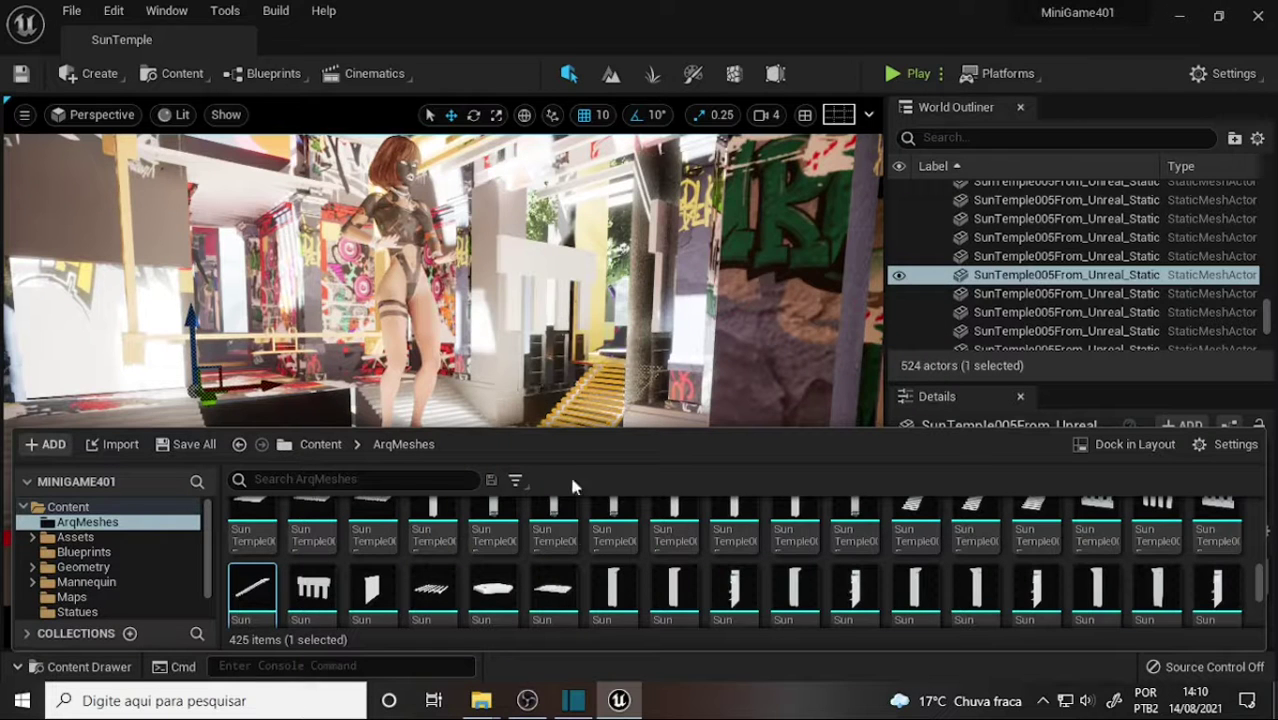
left_click(528, 702)
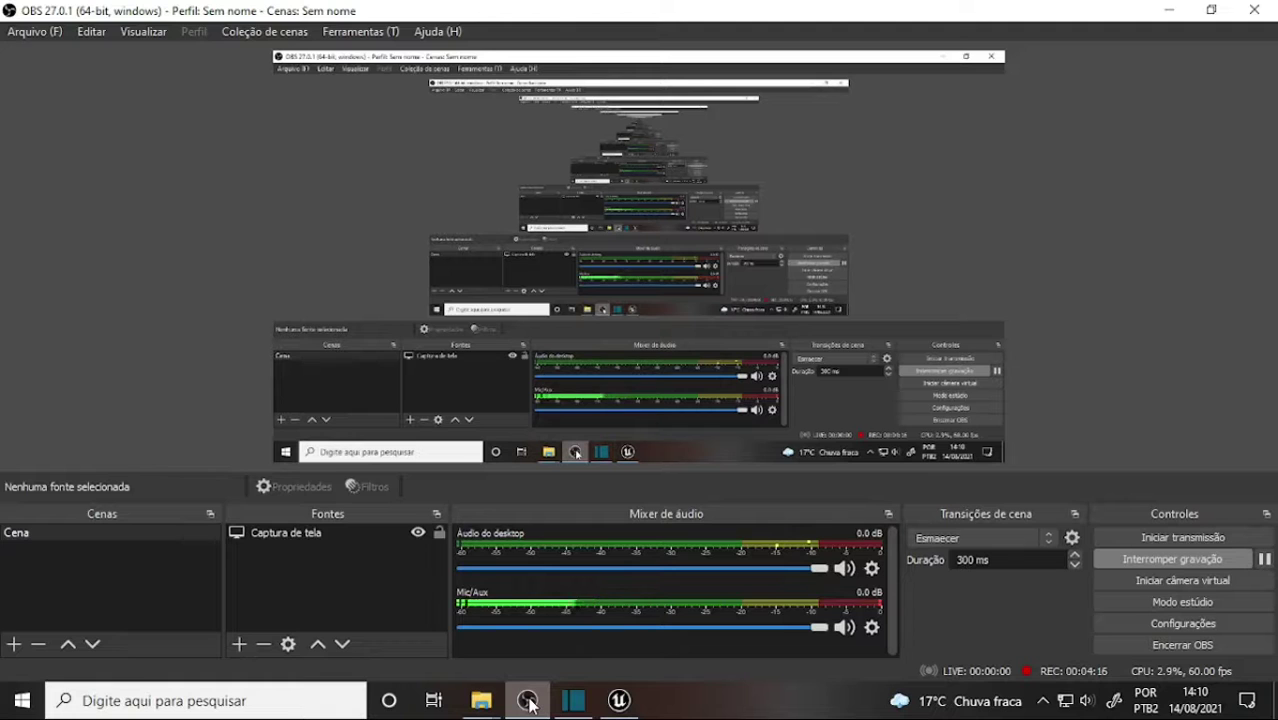
Zoom in and orbit to face the staircase mesh, then open the Collision menu
left_click(528, 702)
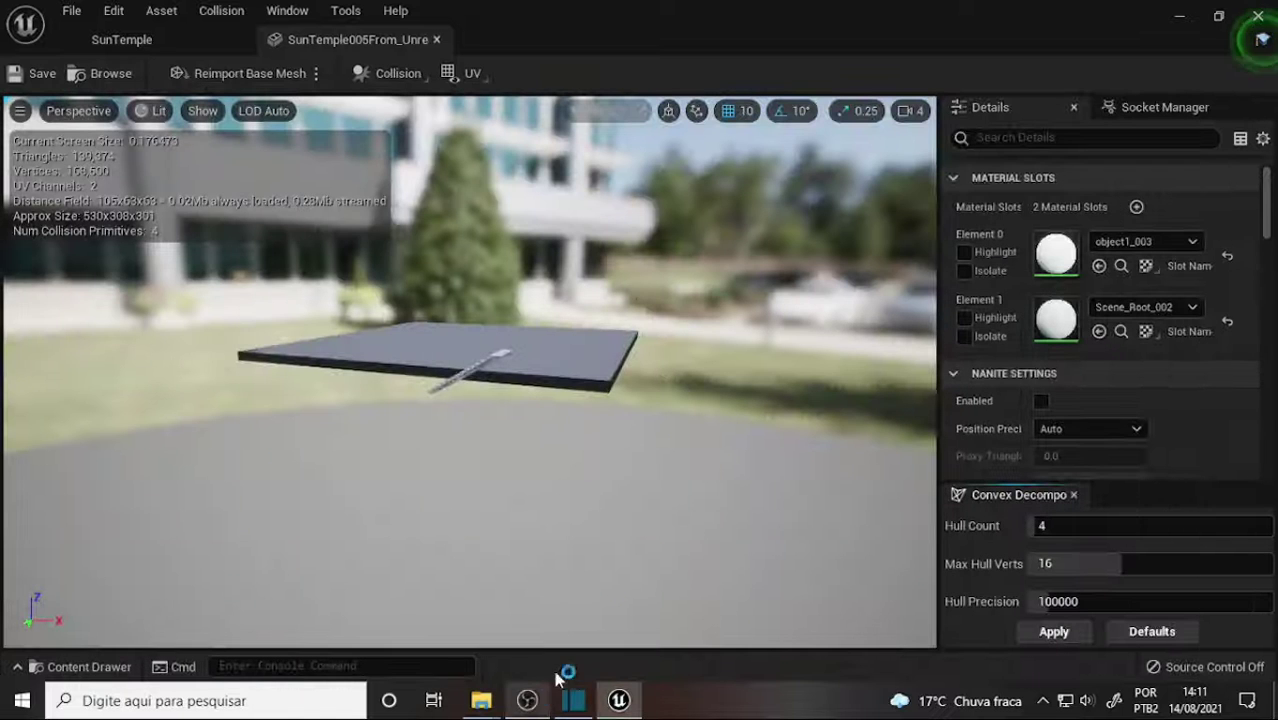
scroll(628, 269, "up", 2)
scroll(624, 267, "up", 3)
scroll(624, 267, "up", 2)
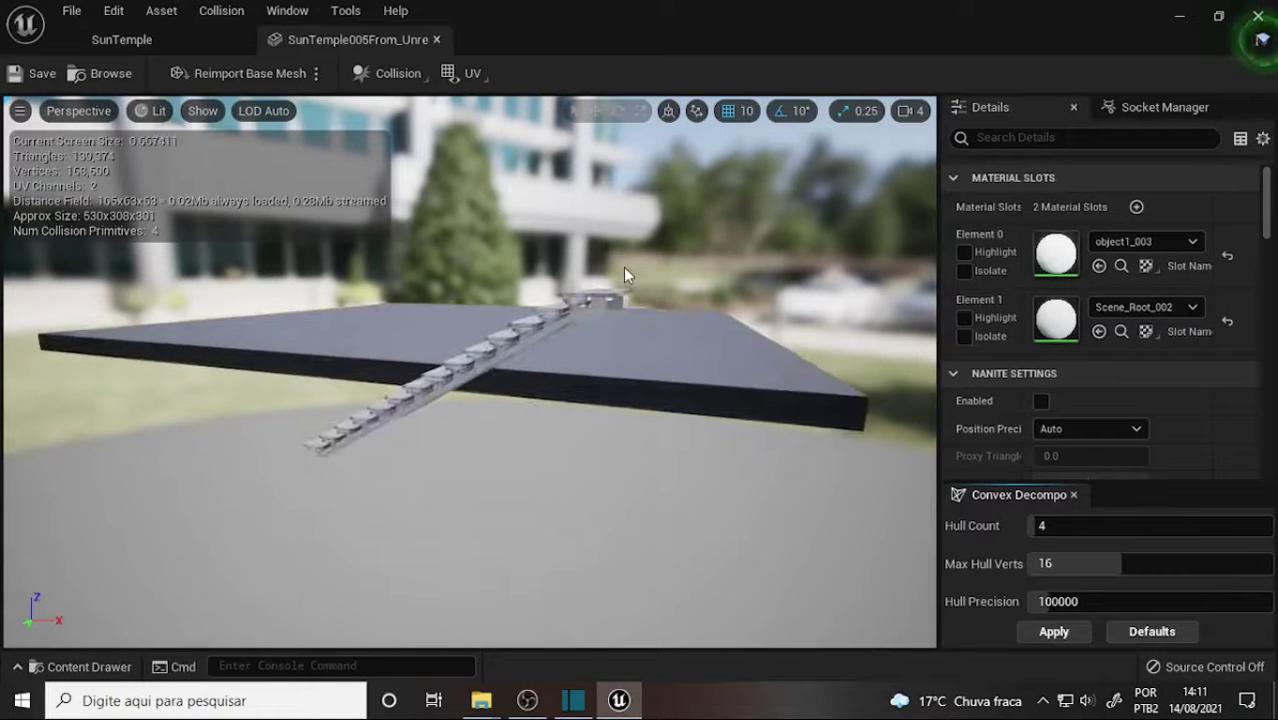
mouse_move(333, 296)
left_mouse_down()
mouse_move(320, 313)
mouse_move(512, 359)
left_mouse_up()
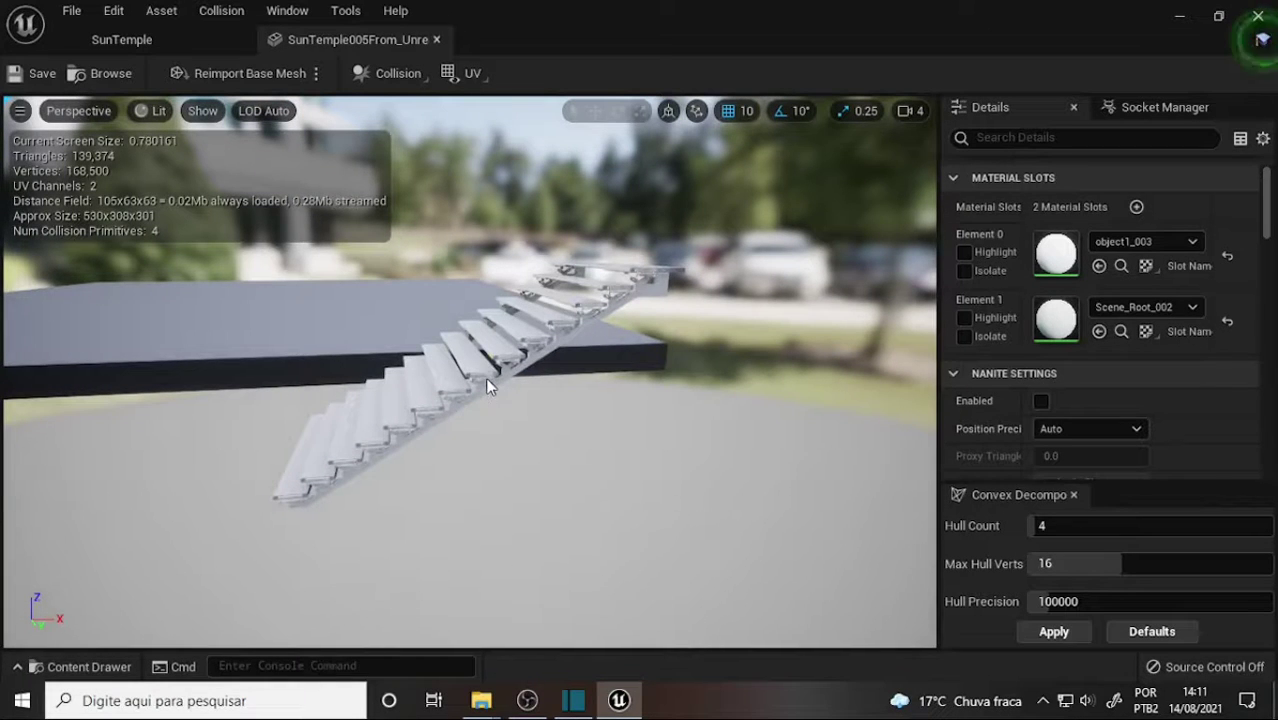
left_click(389, 80)
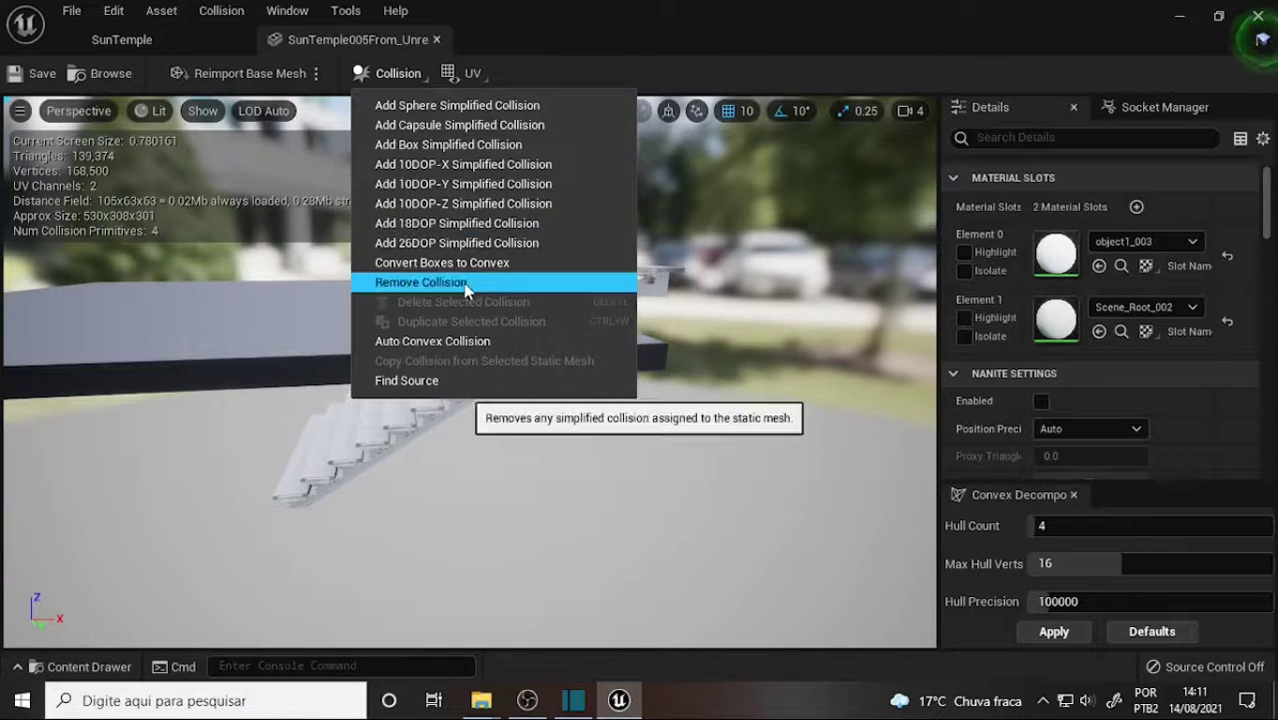
Apply Auto Convex Collision to the staircase, save the mesh, and return to SunTemple
left_click(459, 344)
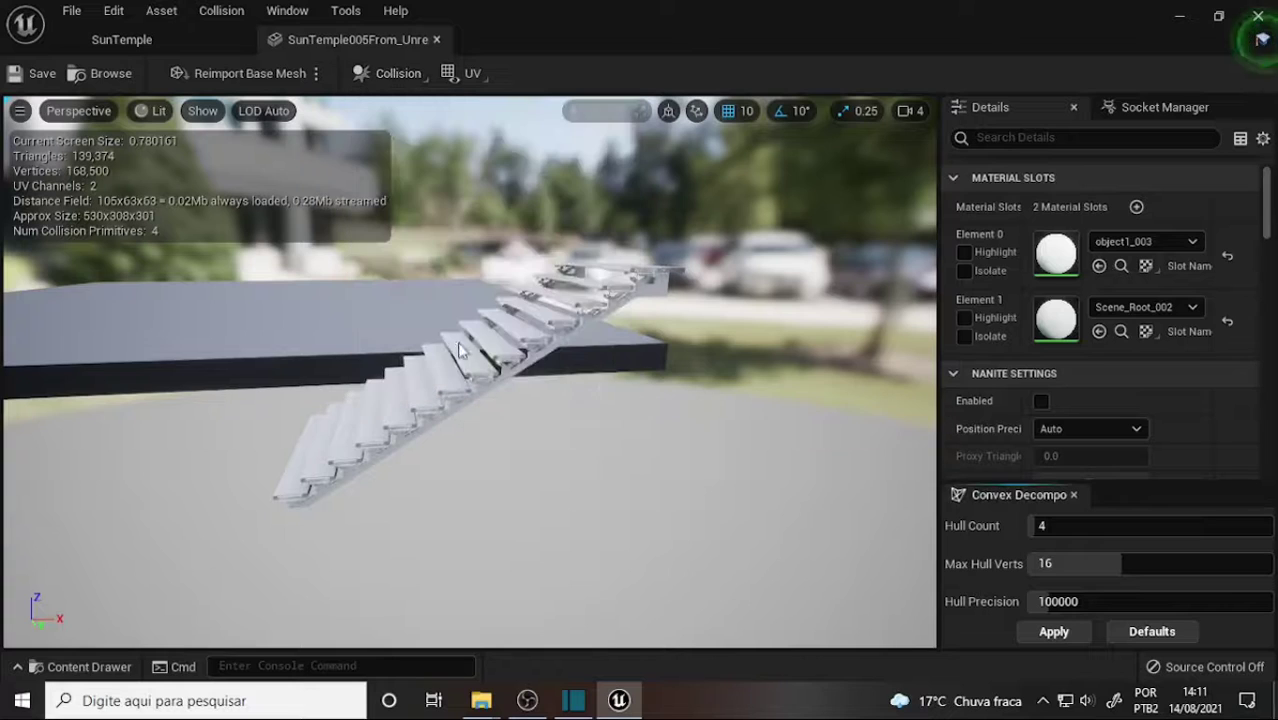
left_click(1052, 632)
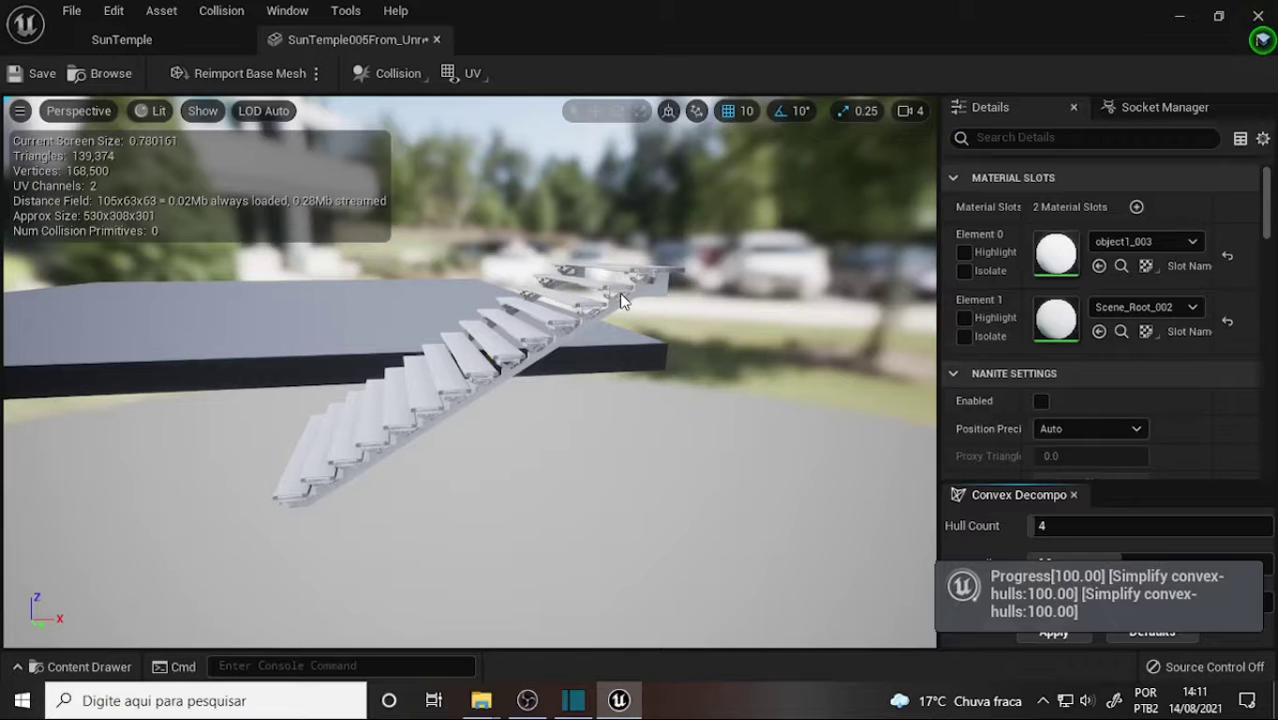
mouse_move(494, 355)
left_mouse_down()
mouse_move(400, 380)
mouse_move(520, 390)
left_mouse_up()
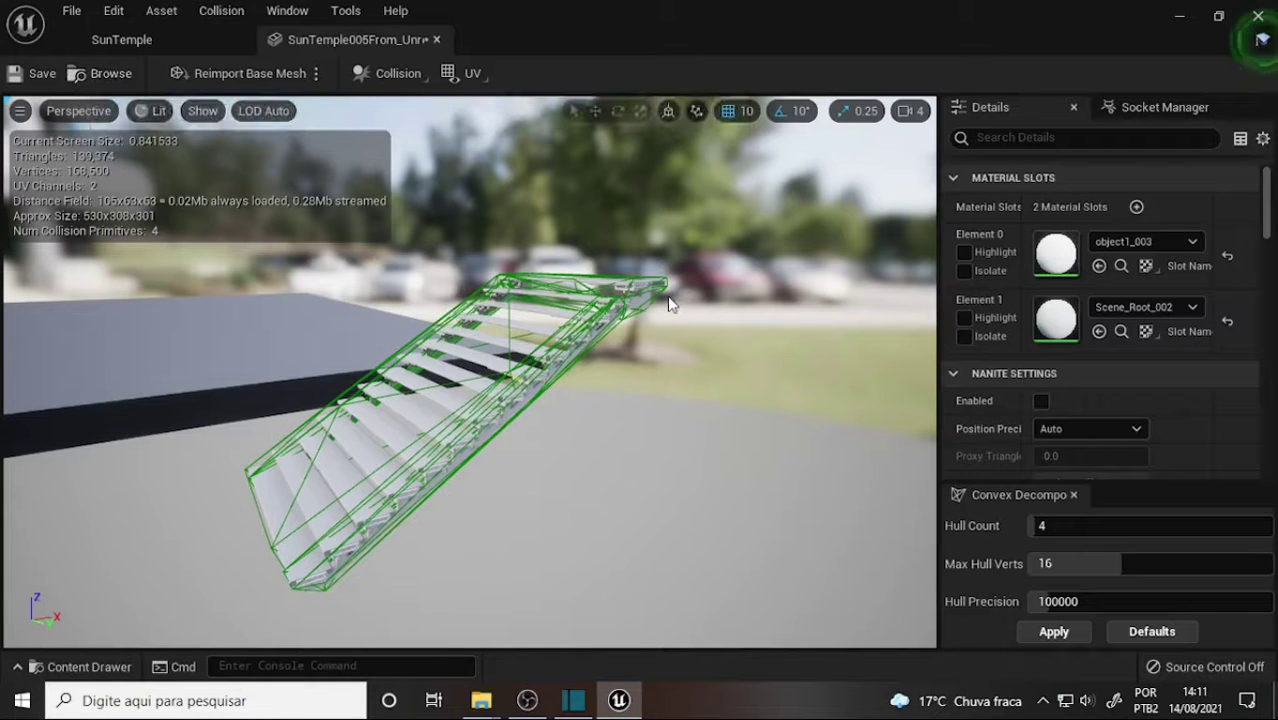
left_click(38, 74)
left_click(122, 40)
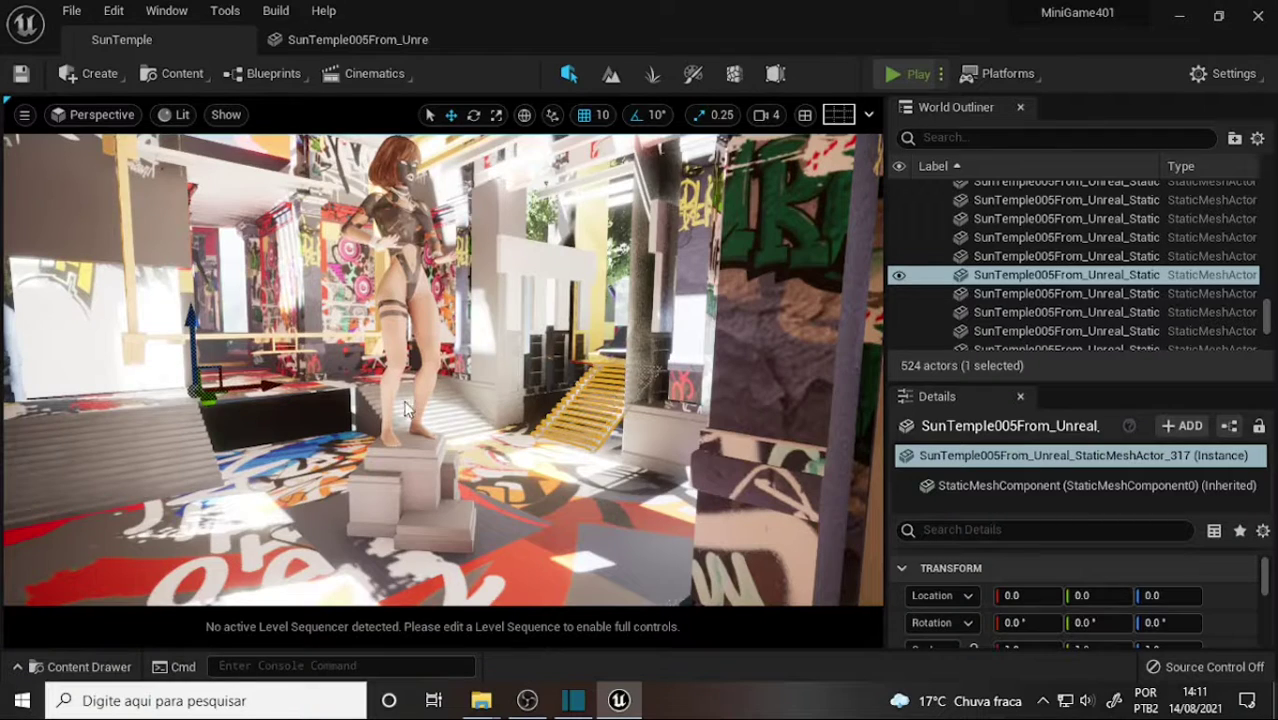
Start Play in Editor with Alt+P and run the mannequin up the staircase
key("alt+p")
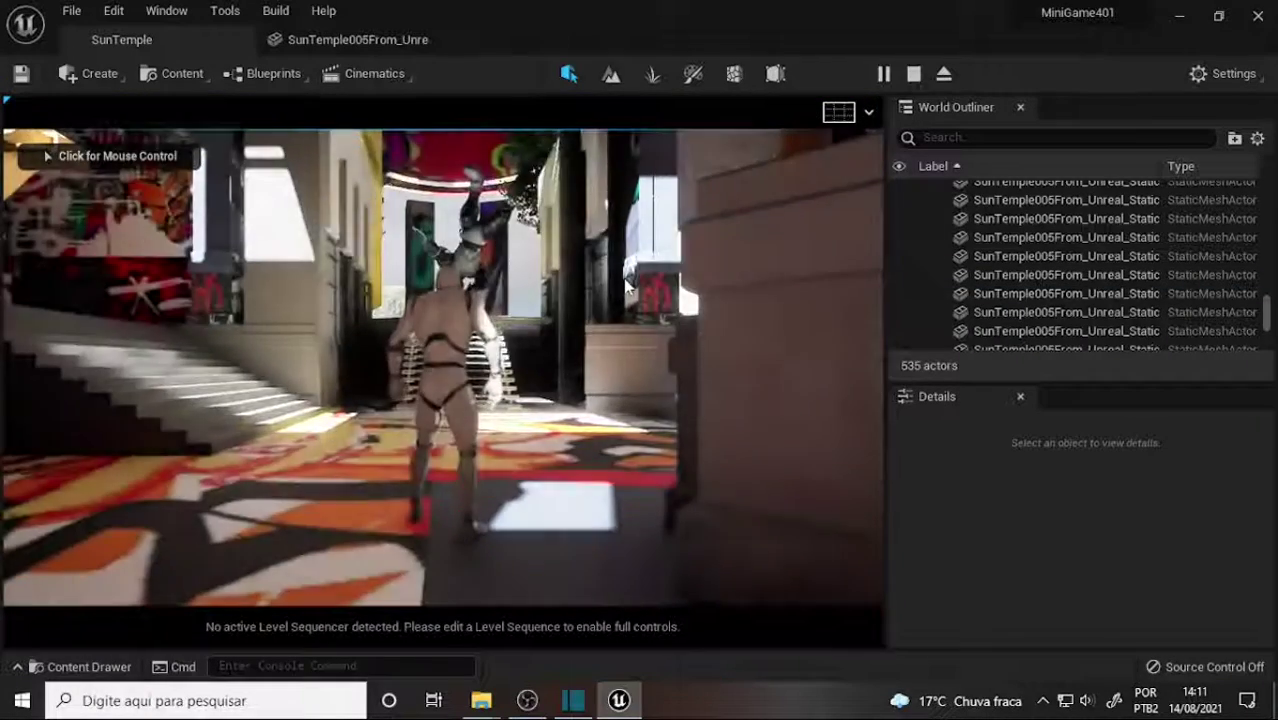
left_click(373, 427)
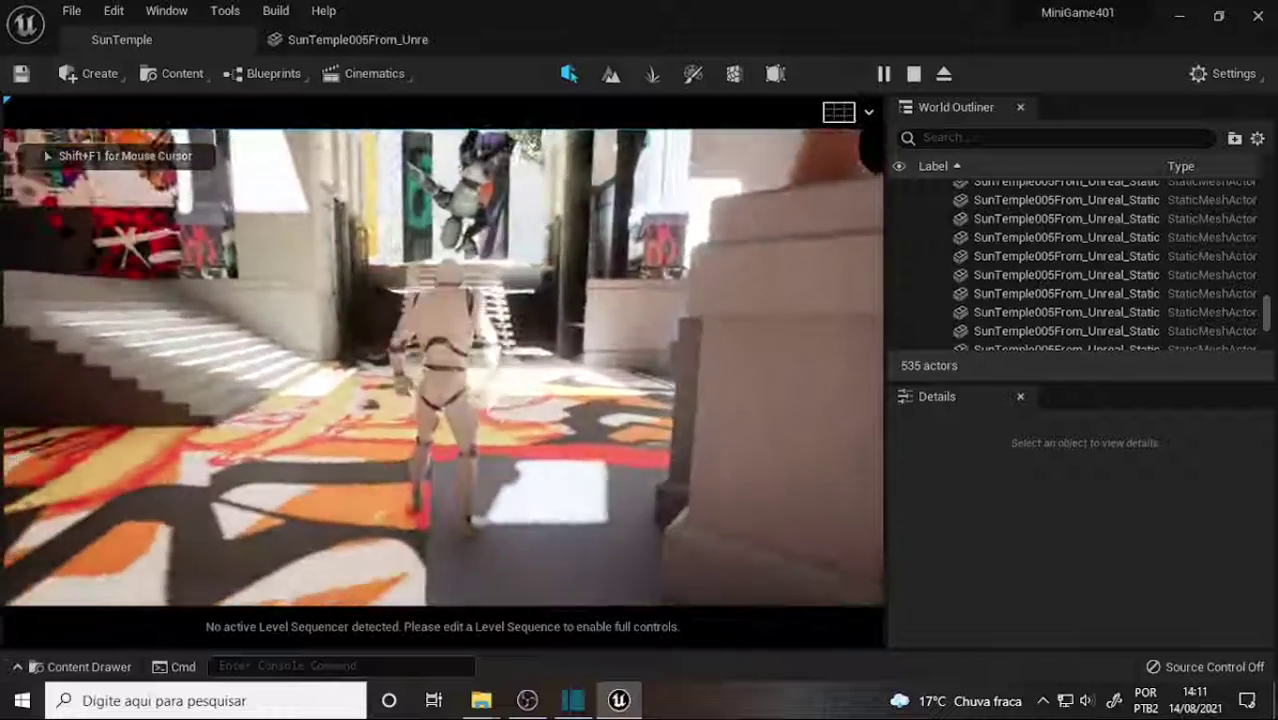
key("w")
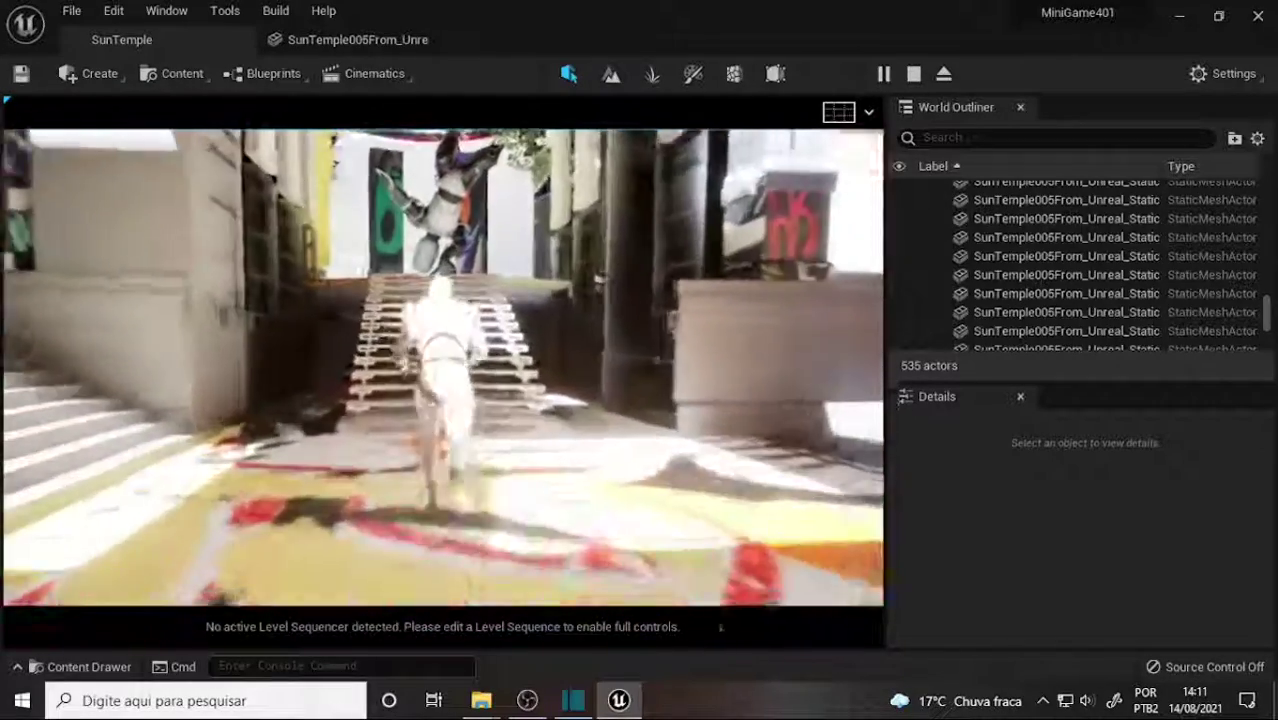
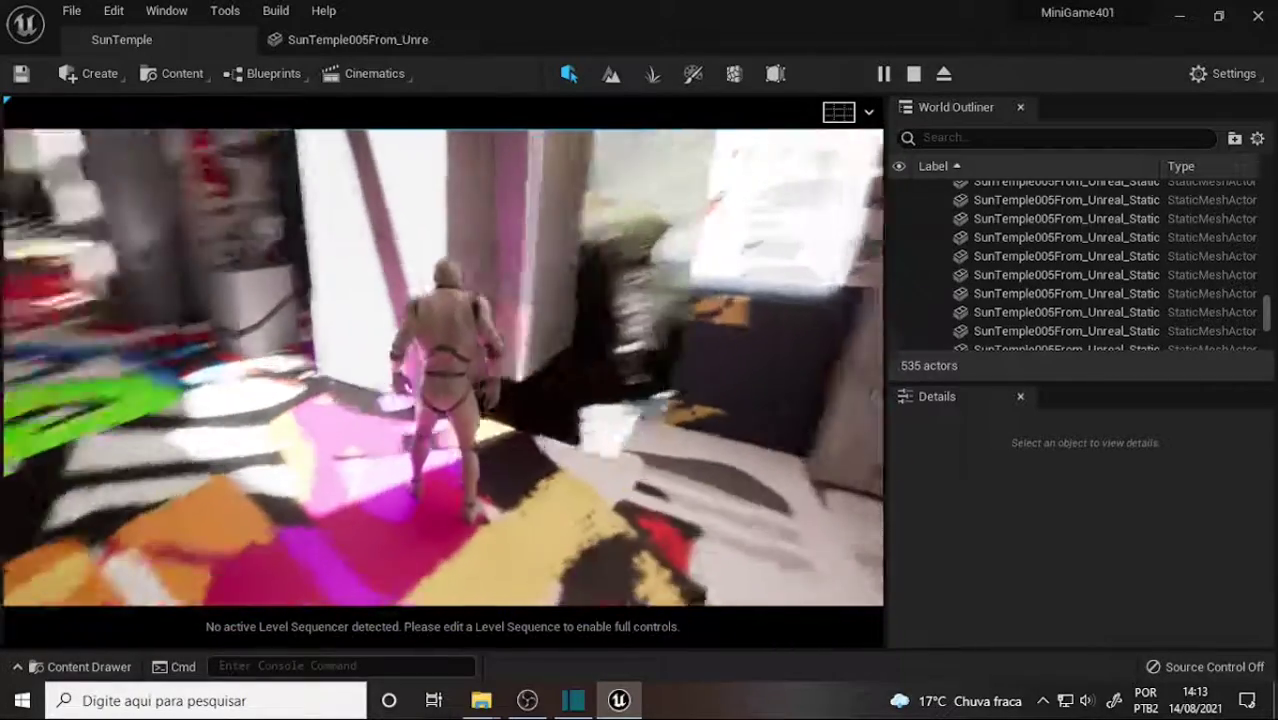
Walk the character through the bright doorway, onto the ledge and into the colourful room
key("w")
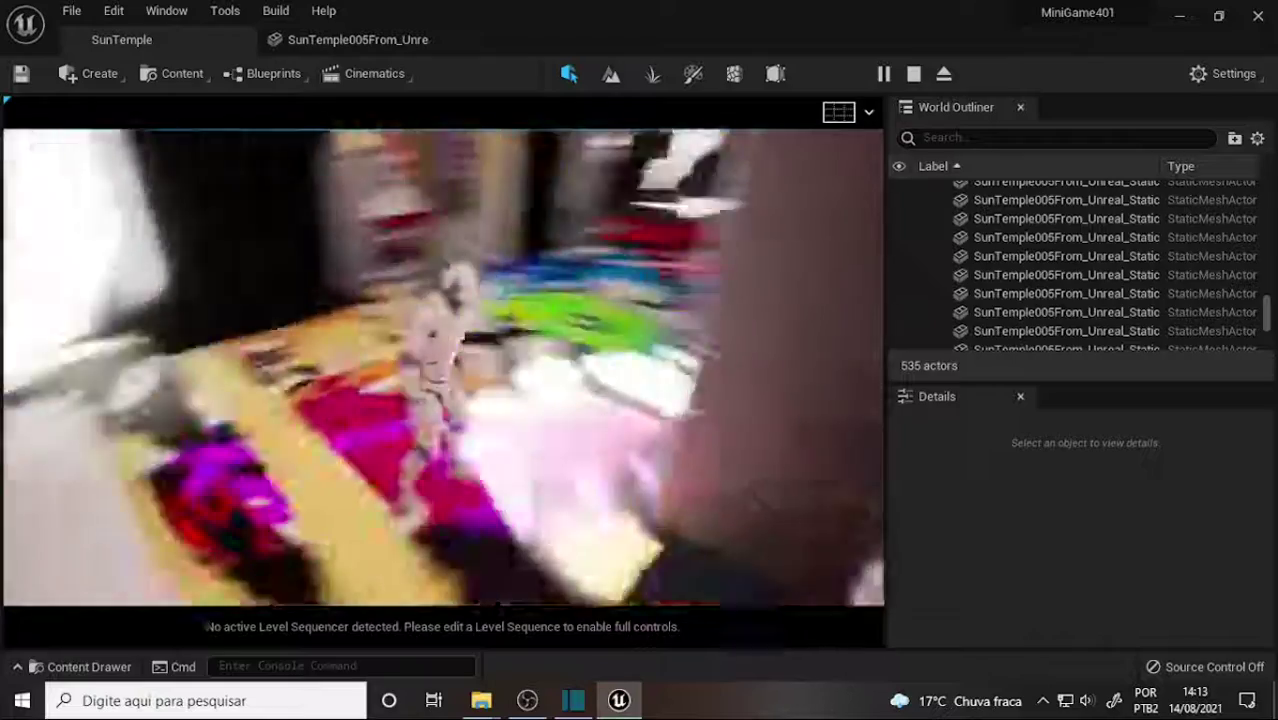
key("w")
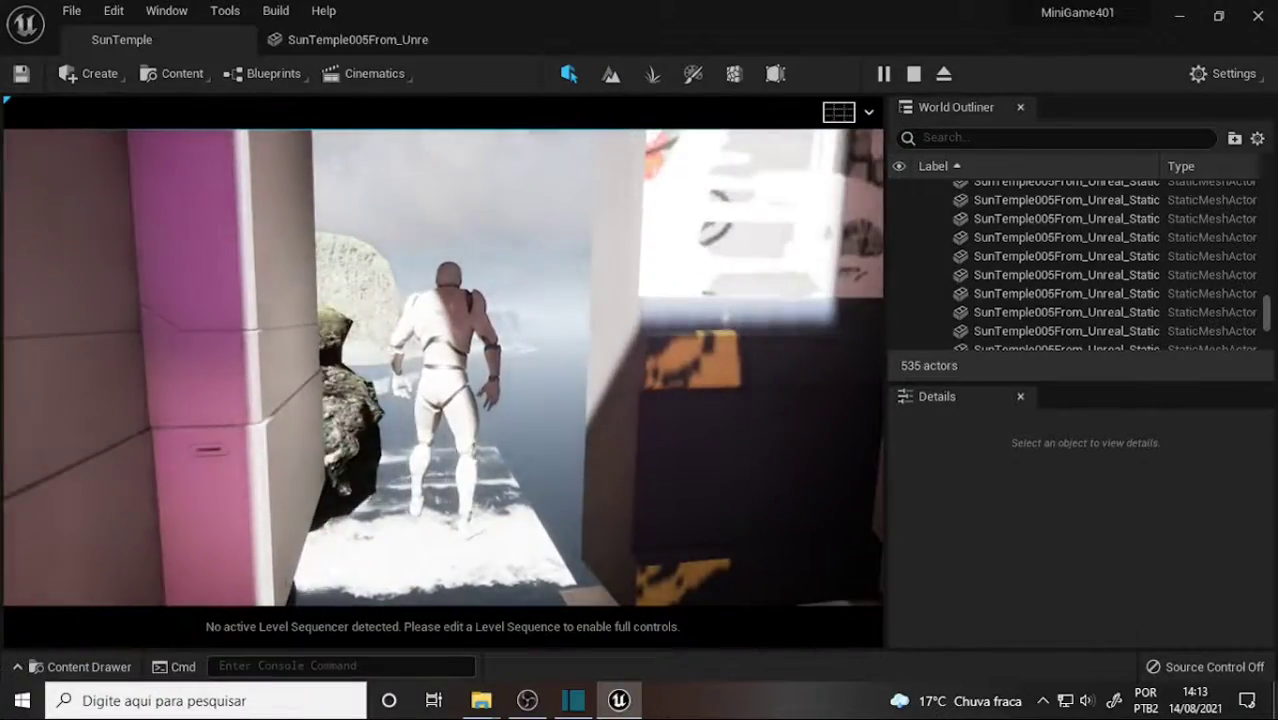
key("w")
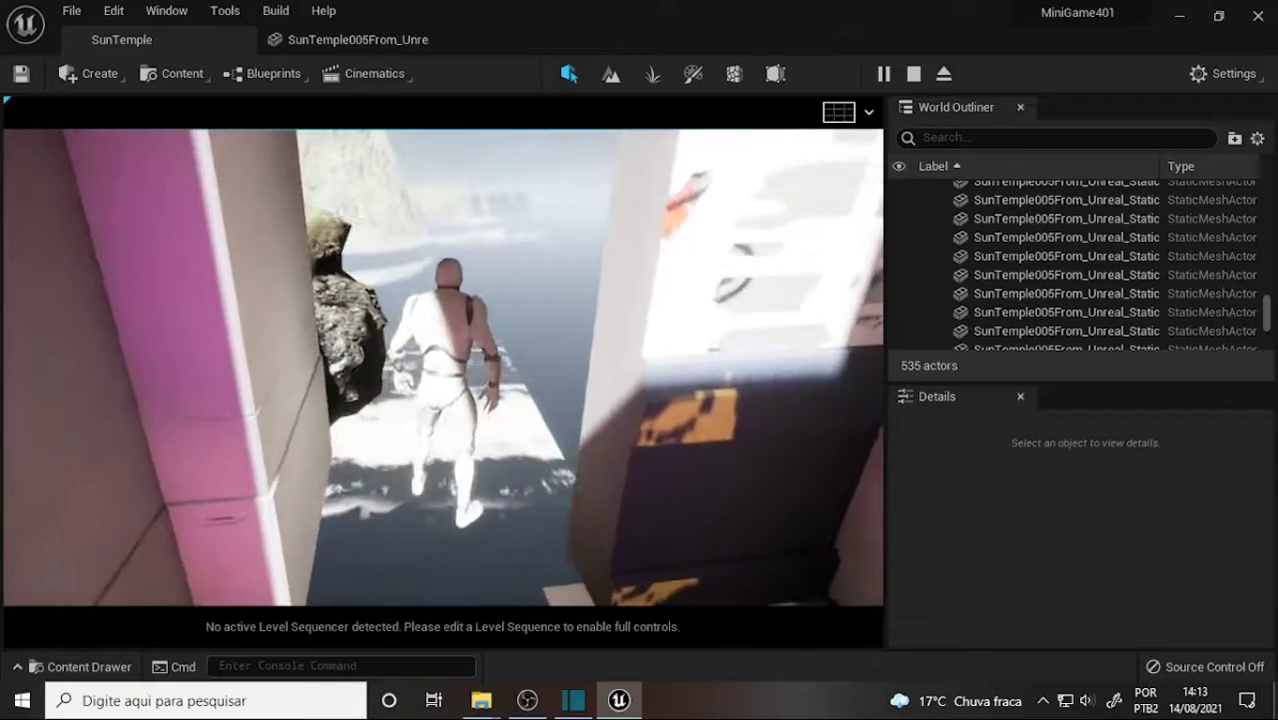
key("w")
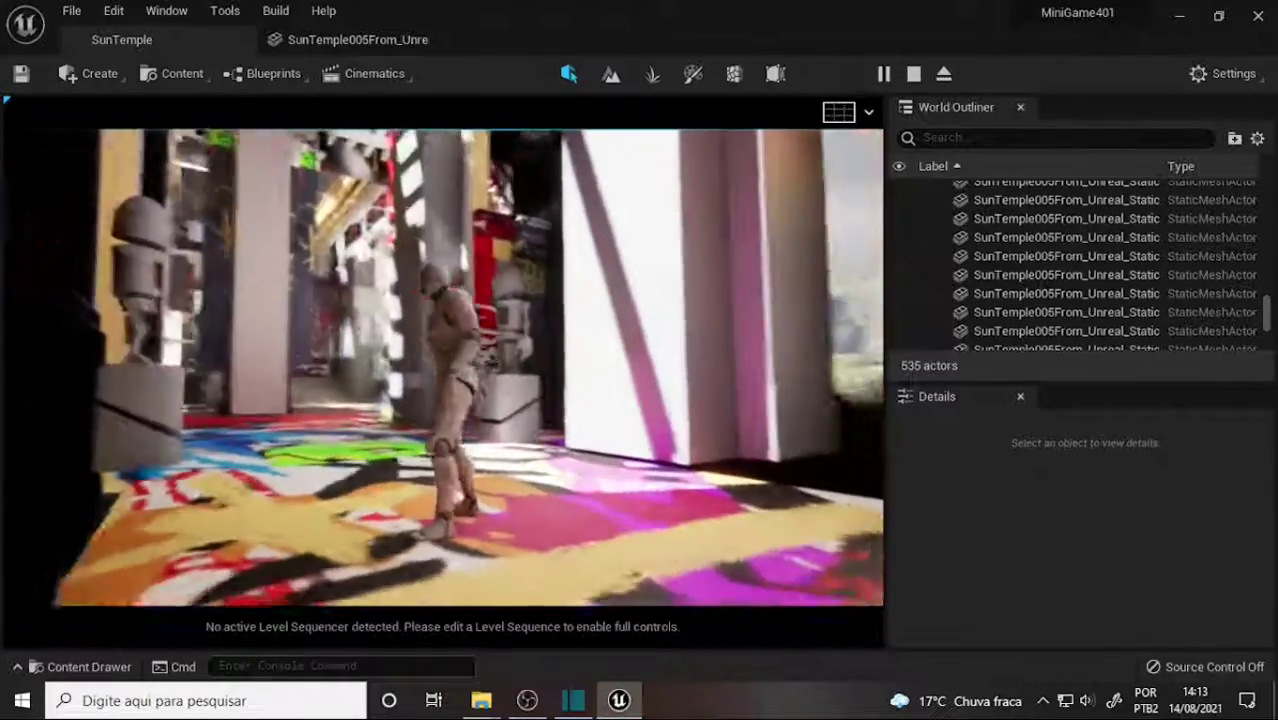
Walk back through the colourful room, end the test play, and select the colourful floor piece
key("s")
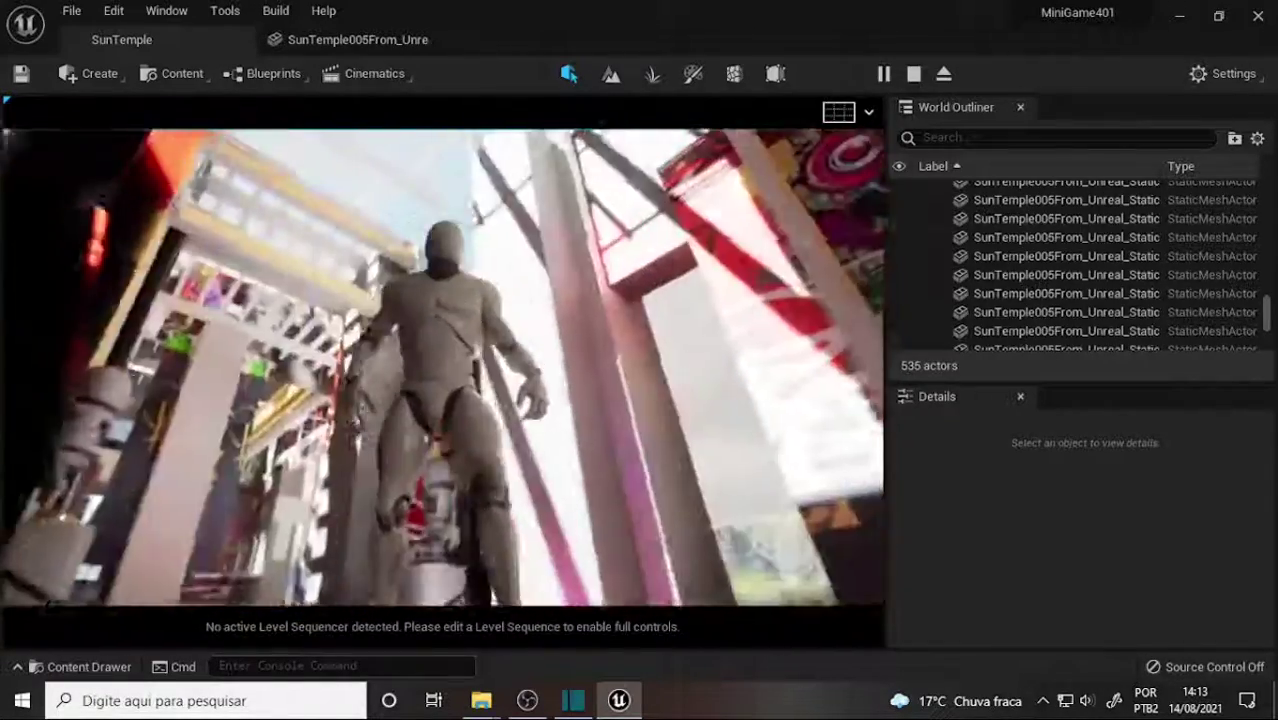
key("s")
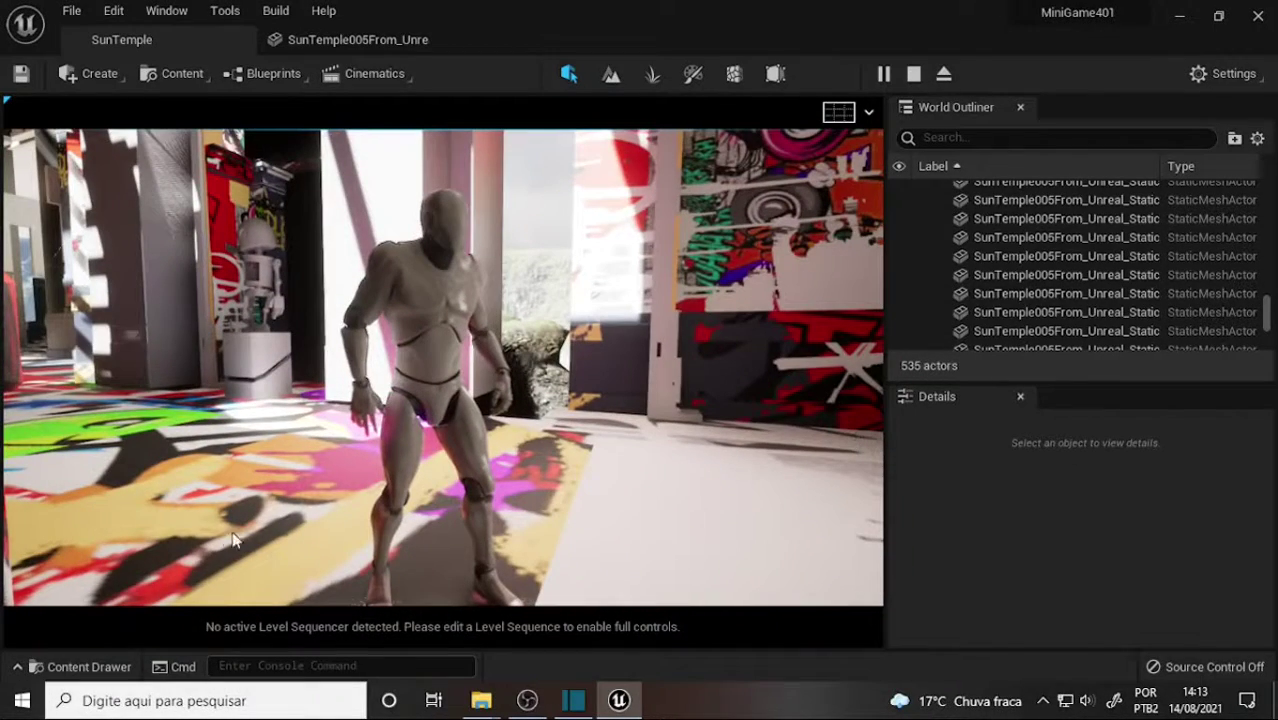
key("Escape")
left_click(314, 434)
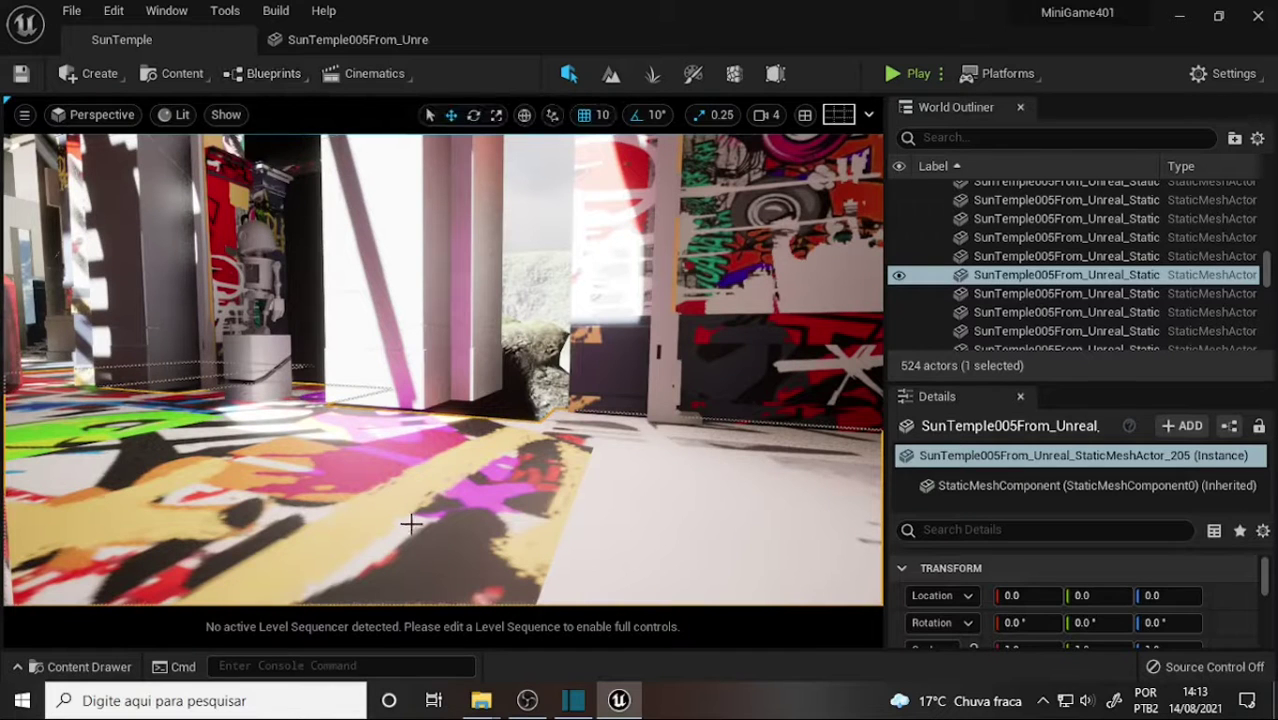
Add a 10DOP simplified collision to the graffiti floor mesh and dock its editor tab
key("ctrl+space")
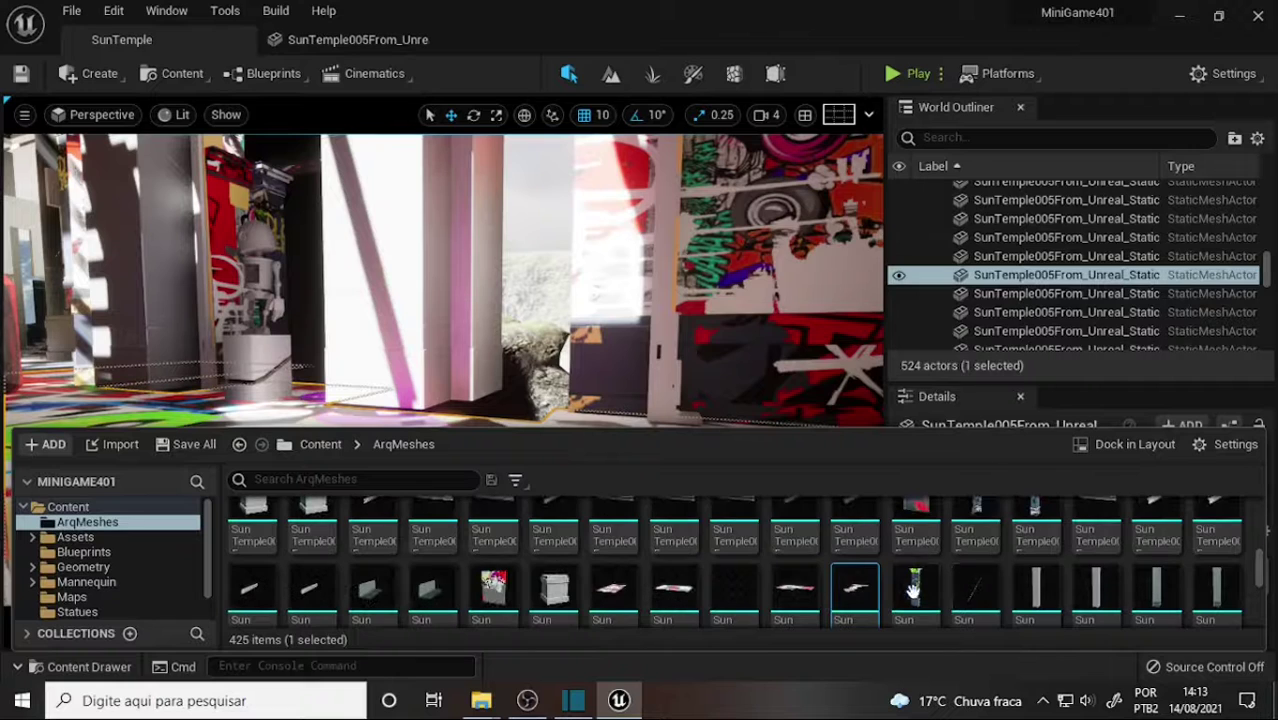
double_click(853, 592)
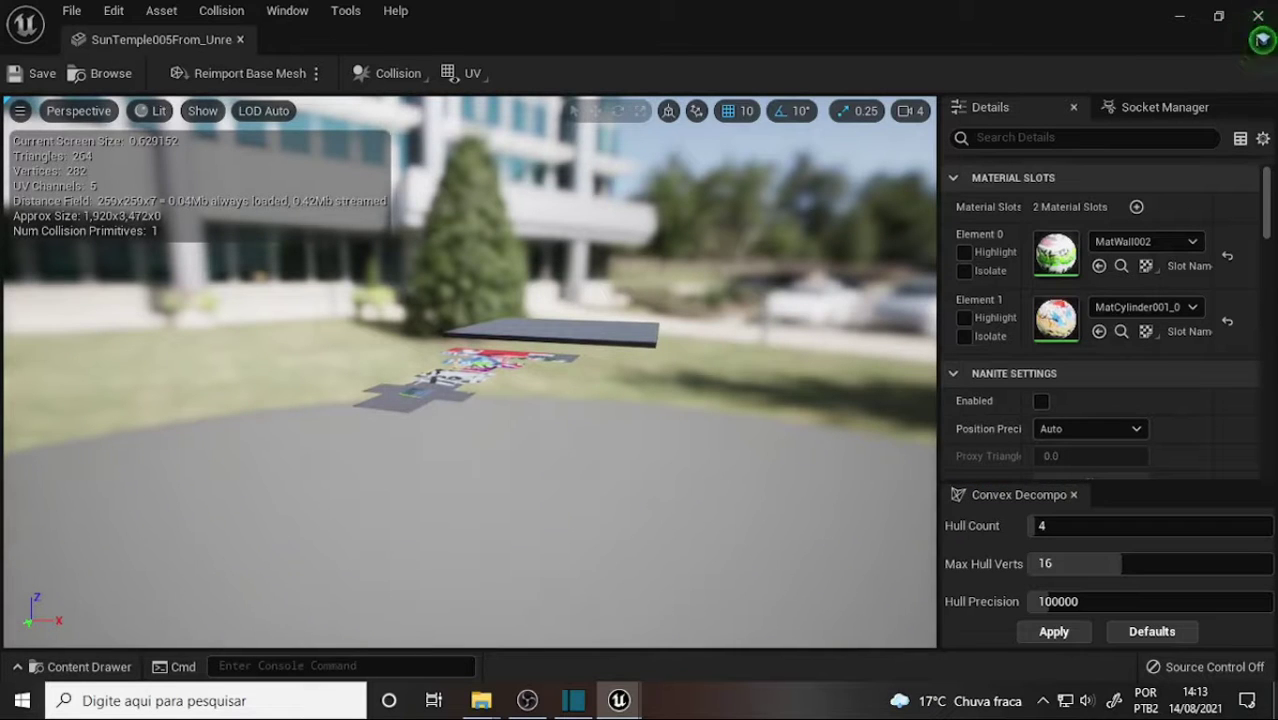
left_click(395, 73)
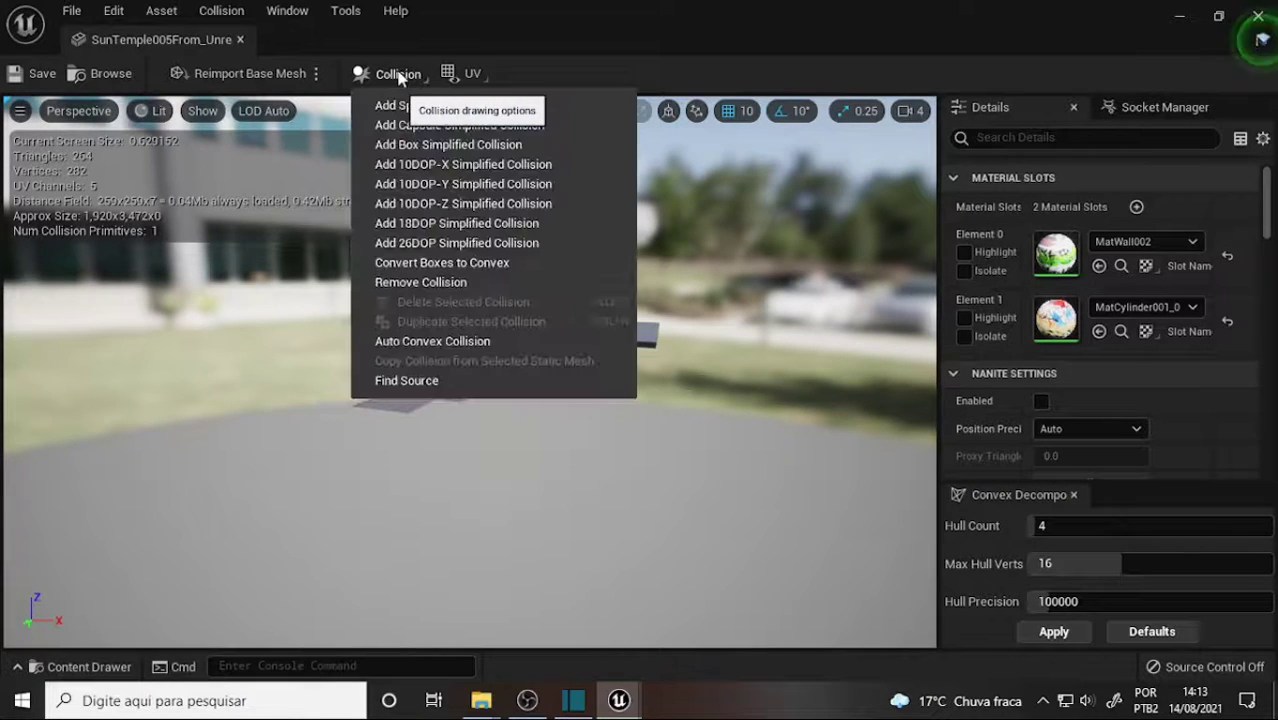
left_click(445, 144)
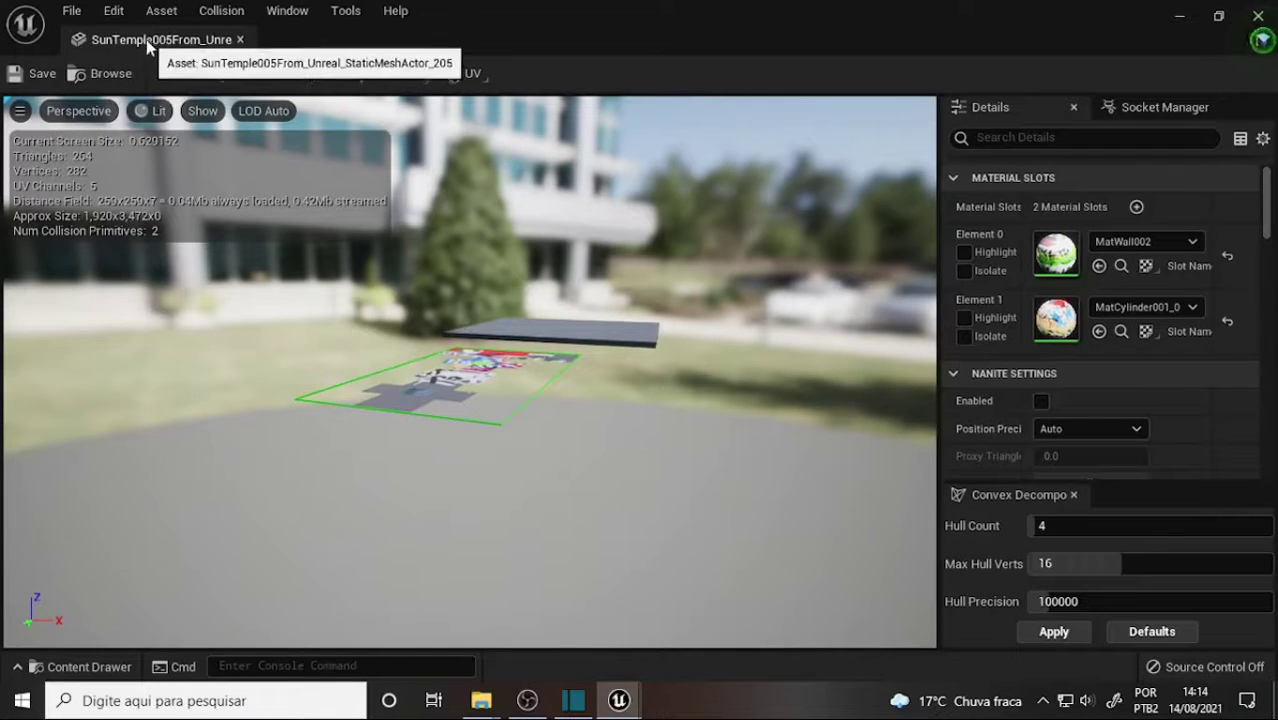
left_click_drag(131, 47, 505, 42)
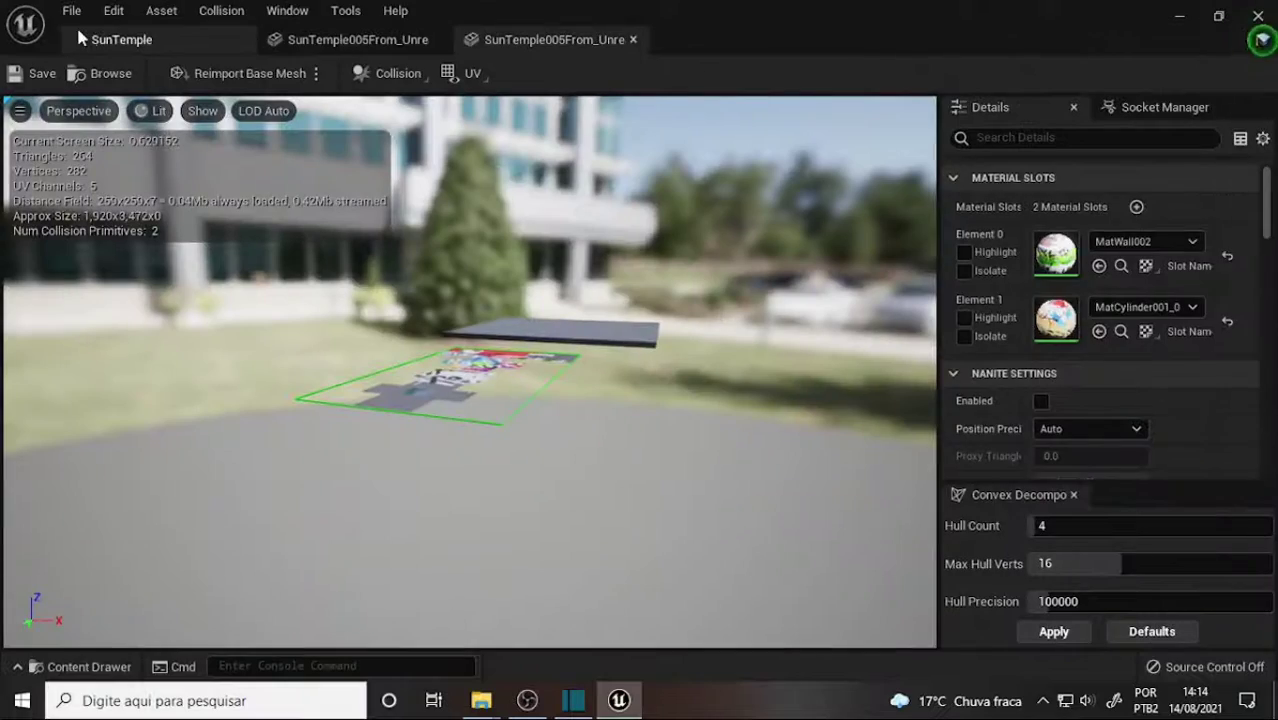
Back in the SunTemple level, fly the view up to the female statue and select it
left_click(121, 39)
right_click_drag(503, 226, 513, 203)
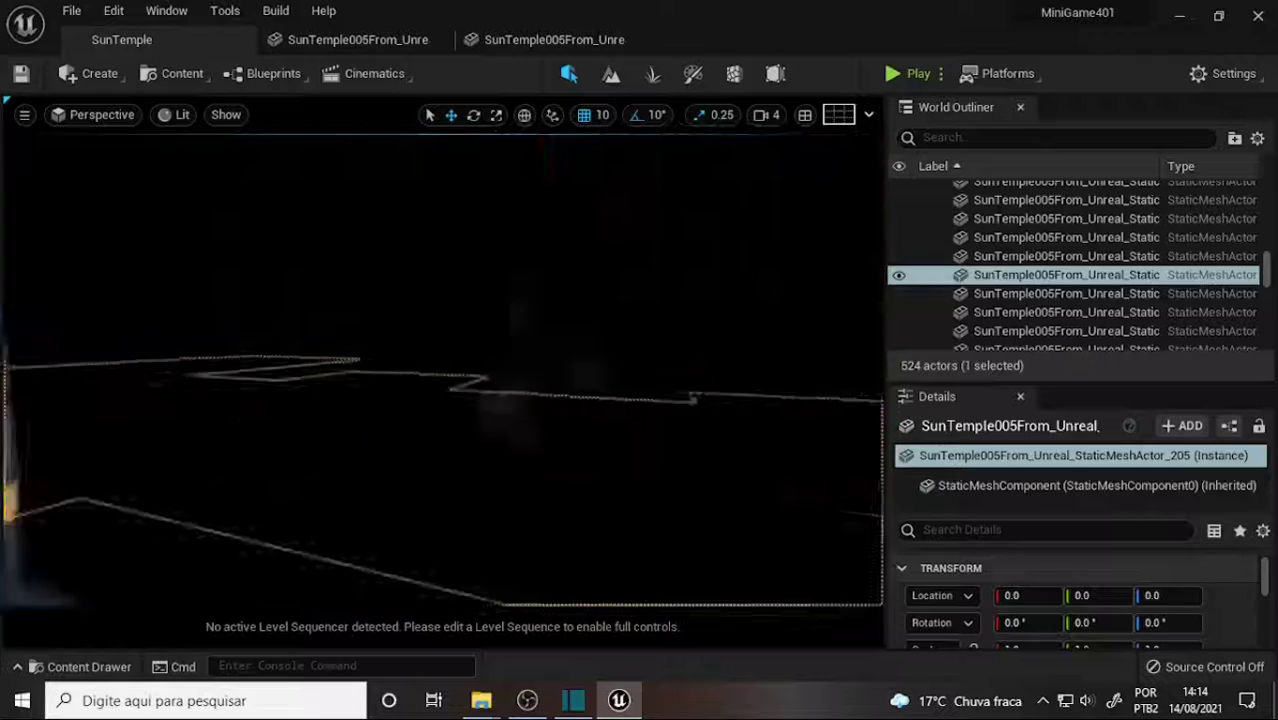
right_click_drag(471, 288, 593, 262)
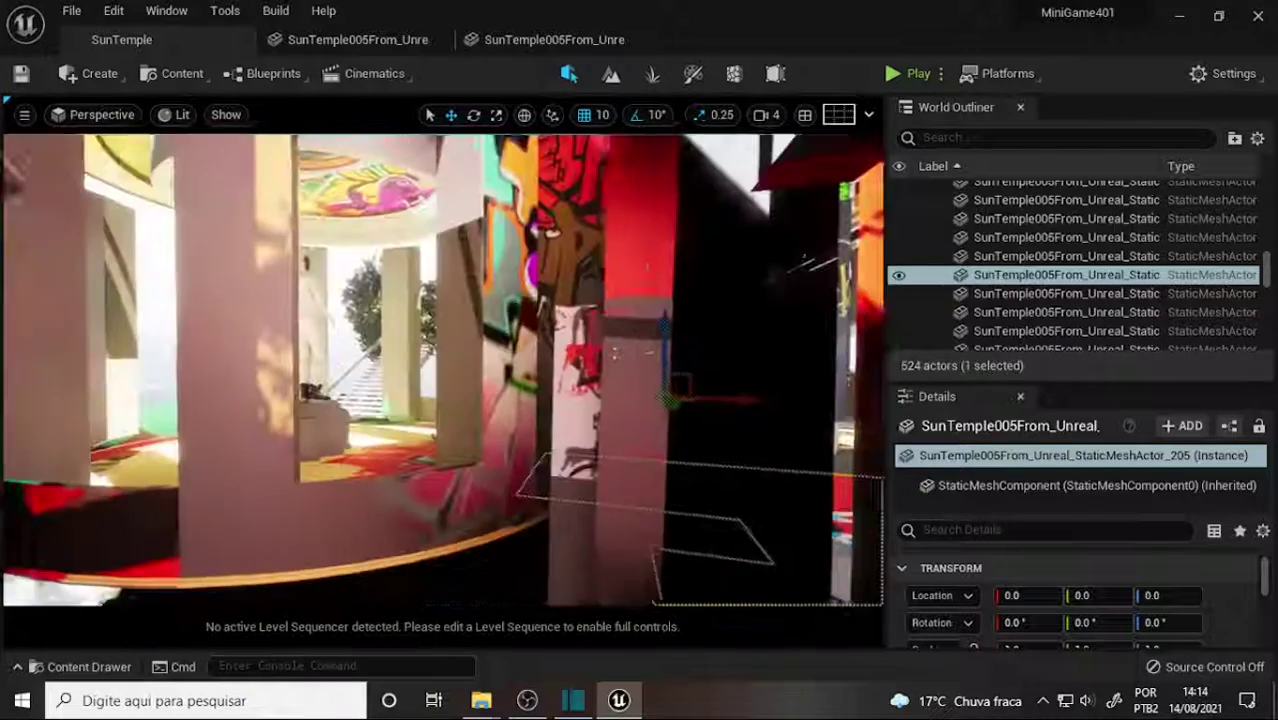
mouse_move(593, 262)
right_mouse_down()
mouse_move(670, 286)
mouse_move(630, 304)
mouse_move(670, 302)
right_mouse_up()
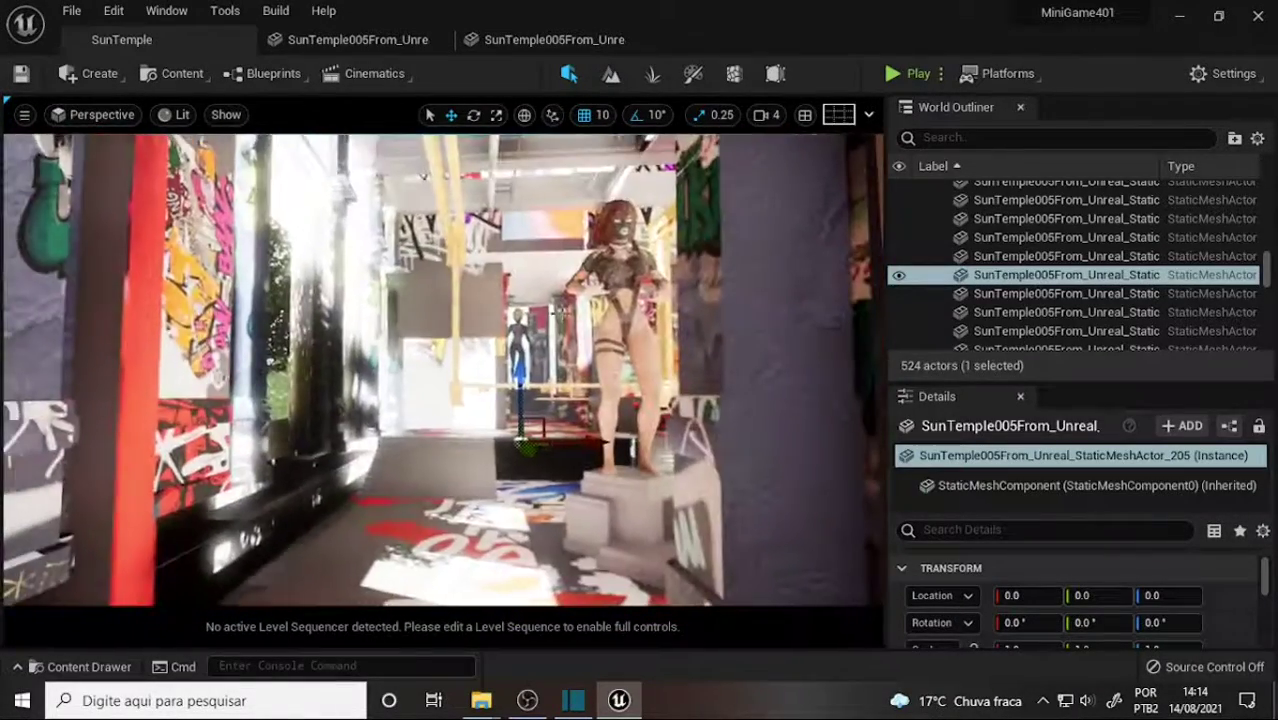
right_click_drag(547, 377, 598, 356)
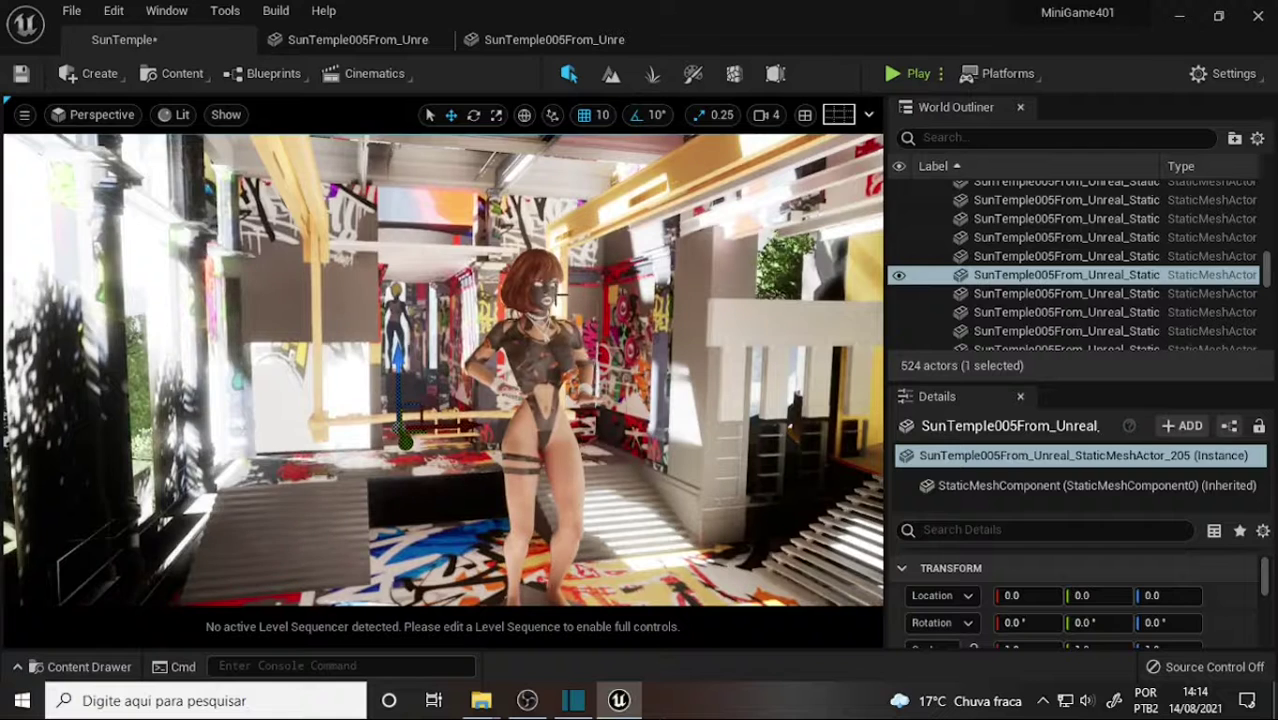
left_click(545, 288)
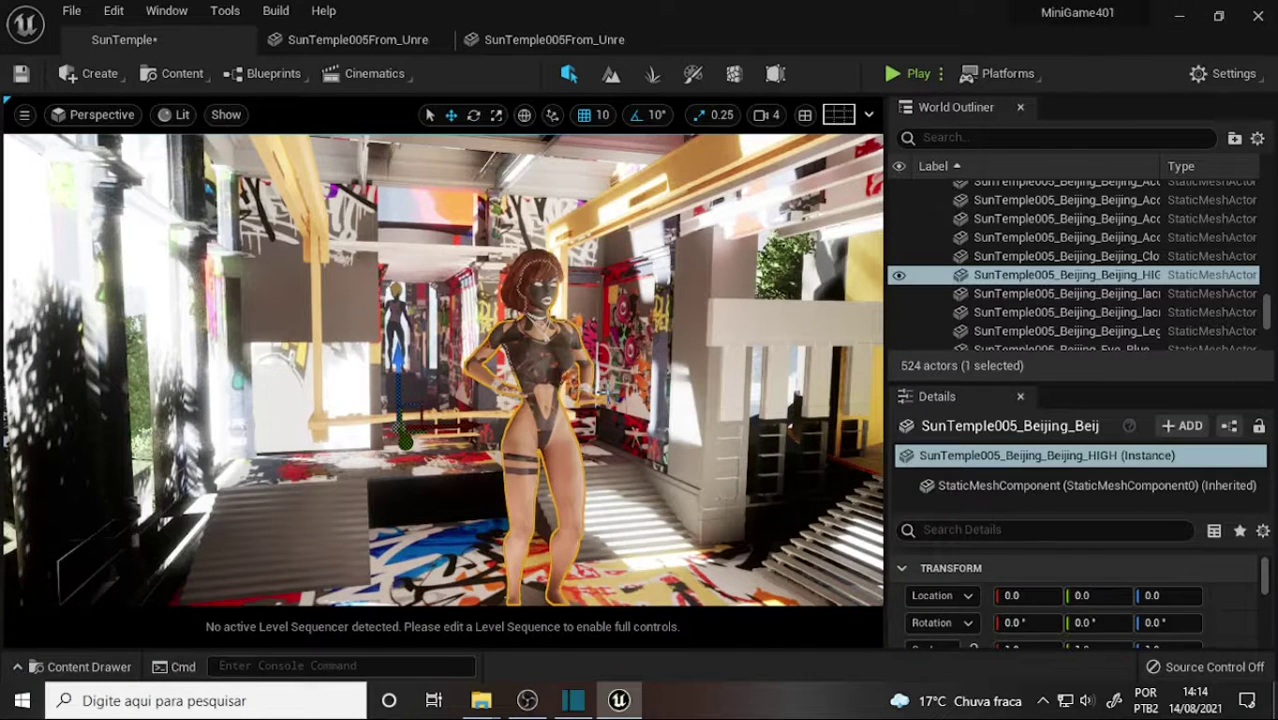
Browse the Statues folder in an enlarged Content Drawer, then close it
key("ctrl+space")
left_click_drag(675, 436, 662, 264)
mouse_move(1157, 423)
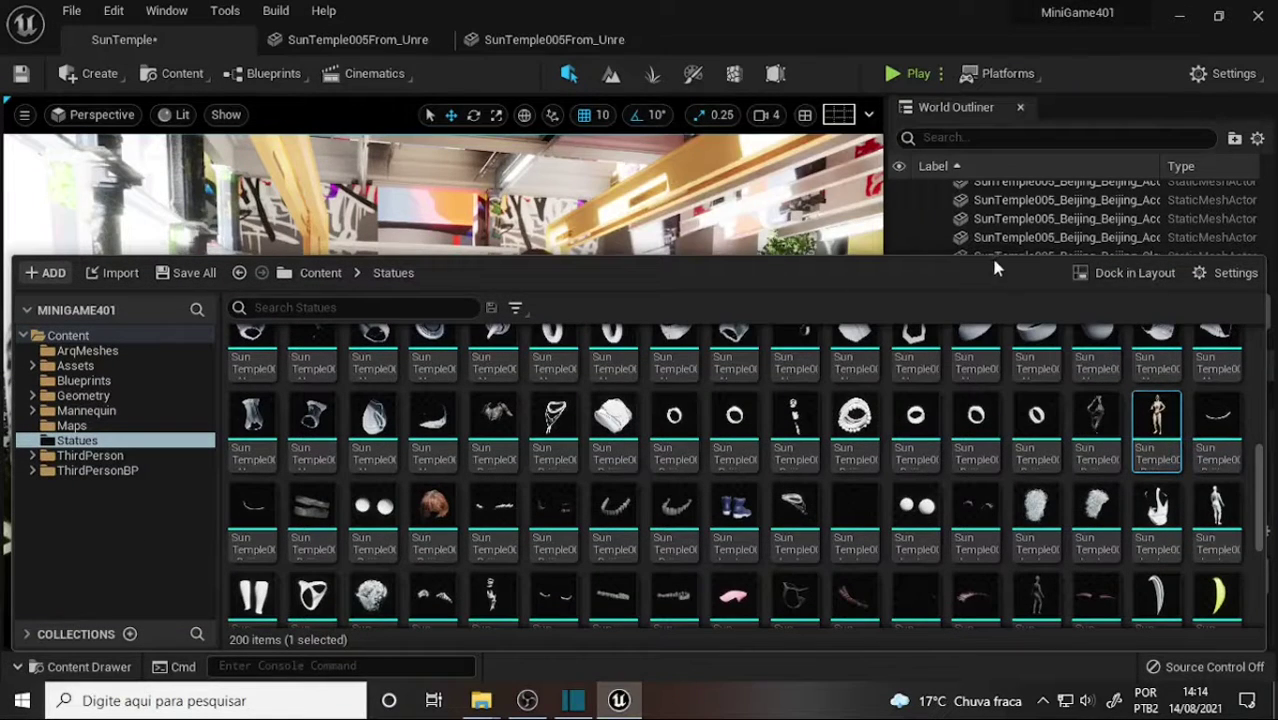
left_click_drag(982, 259, 980, 254)
left_click(1163, 383)
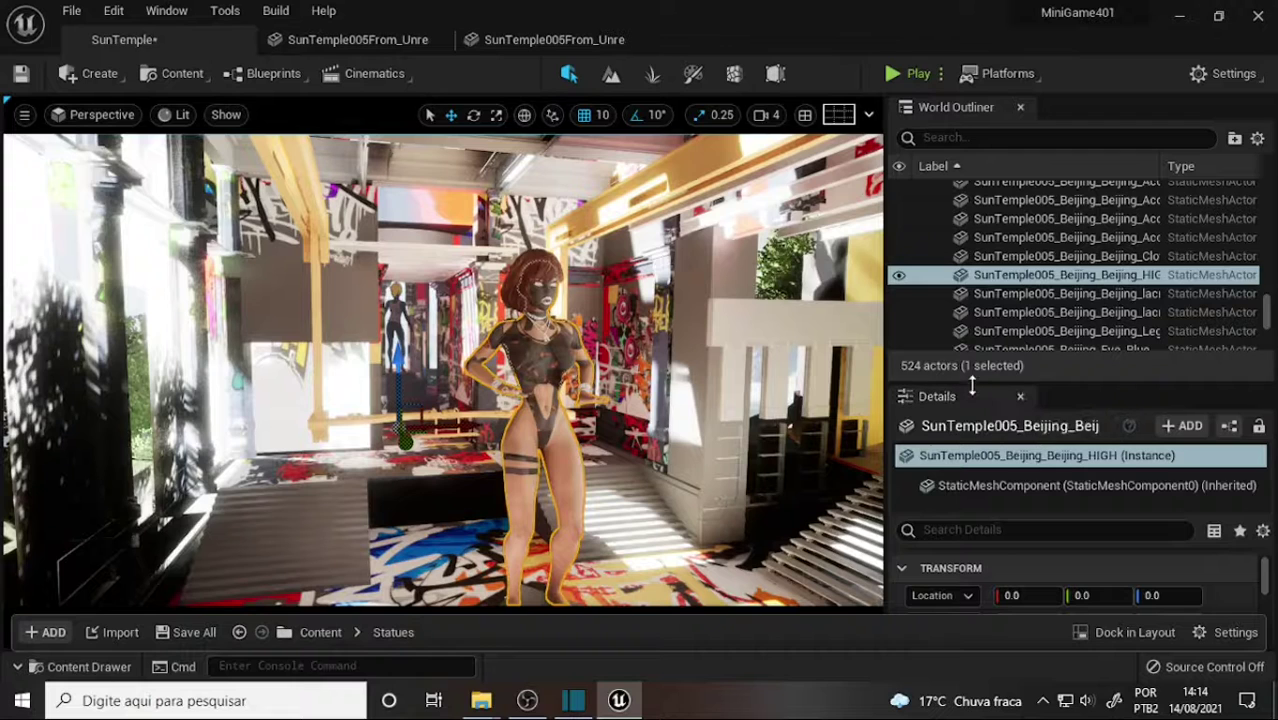
Enlarge the Details panel and scroll to the Materials section showing Bei_Legs_003 as Element 4
left_click_drag(974, 382, 976, 118)
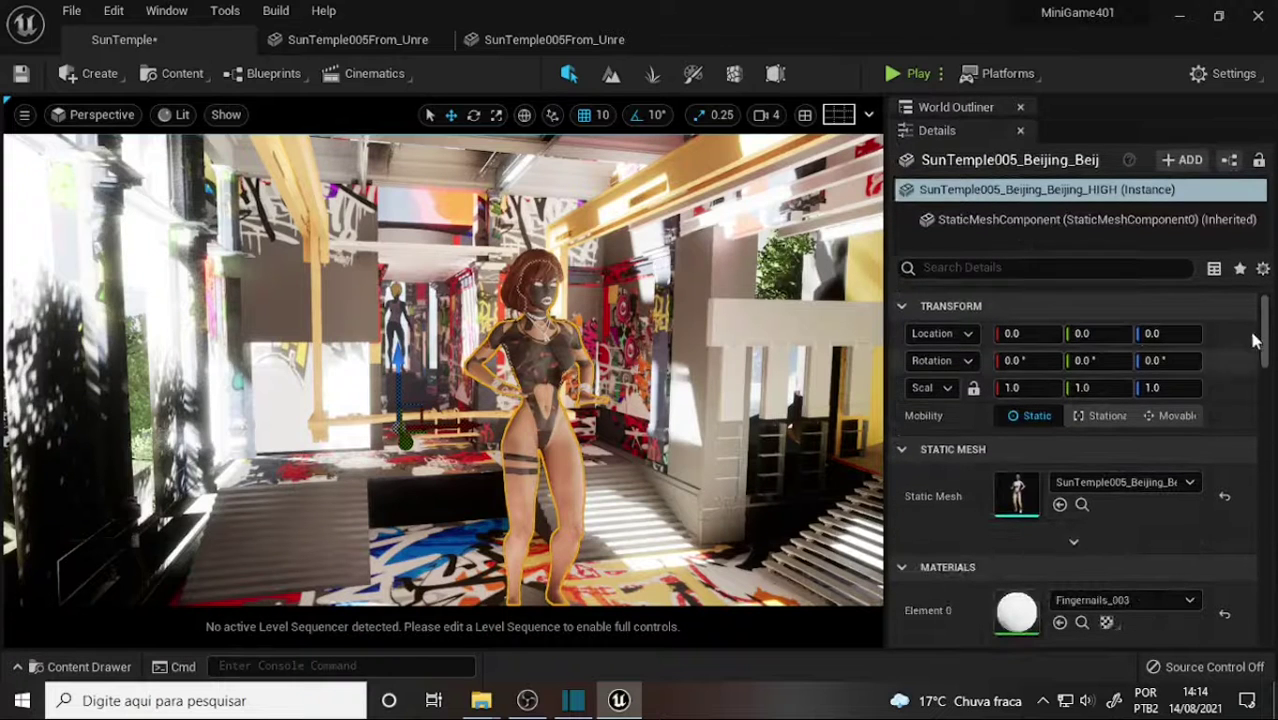
mouse_move(1263, 340)
left_mouse_down()
mouse_move(1266, 385)
mouse_move(1263, 338)
left_mouse_up()
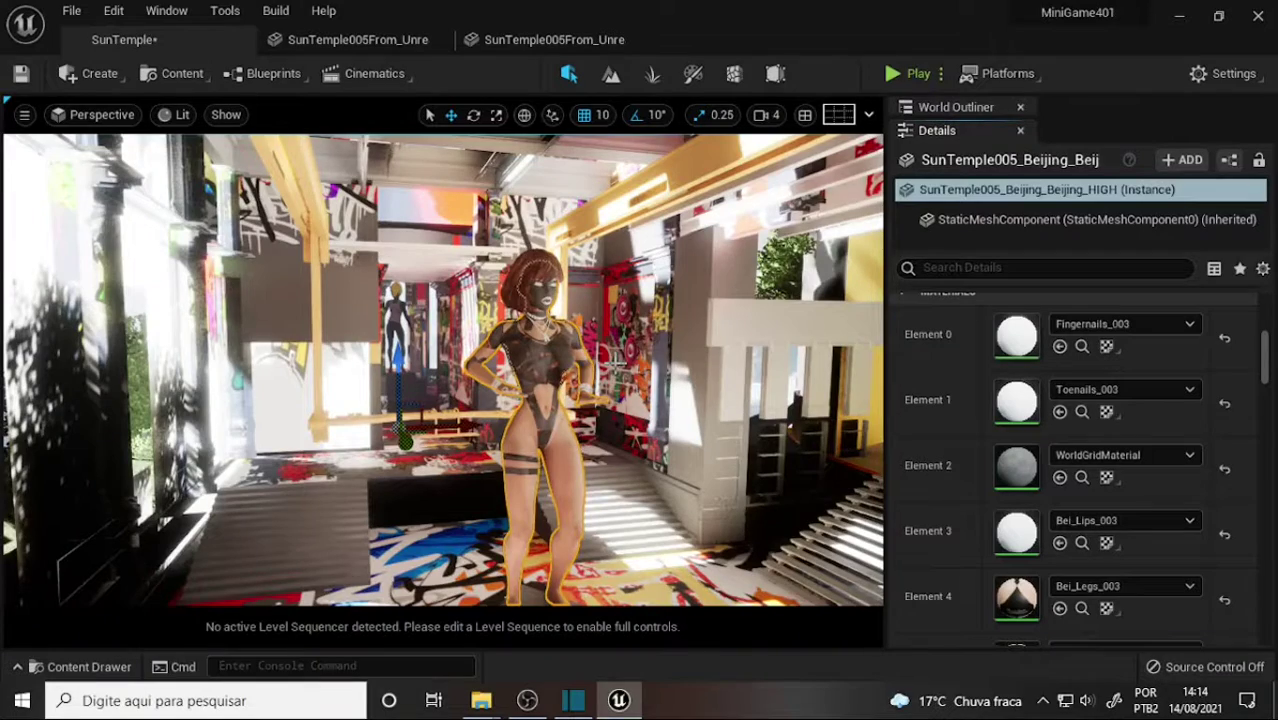
scroll(610, 343, "up", 3)
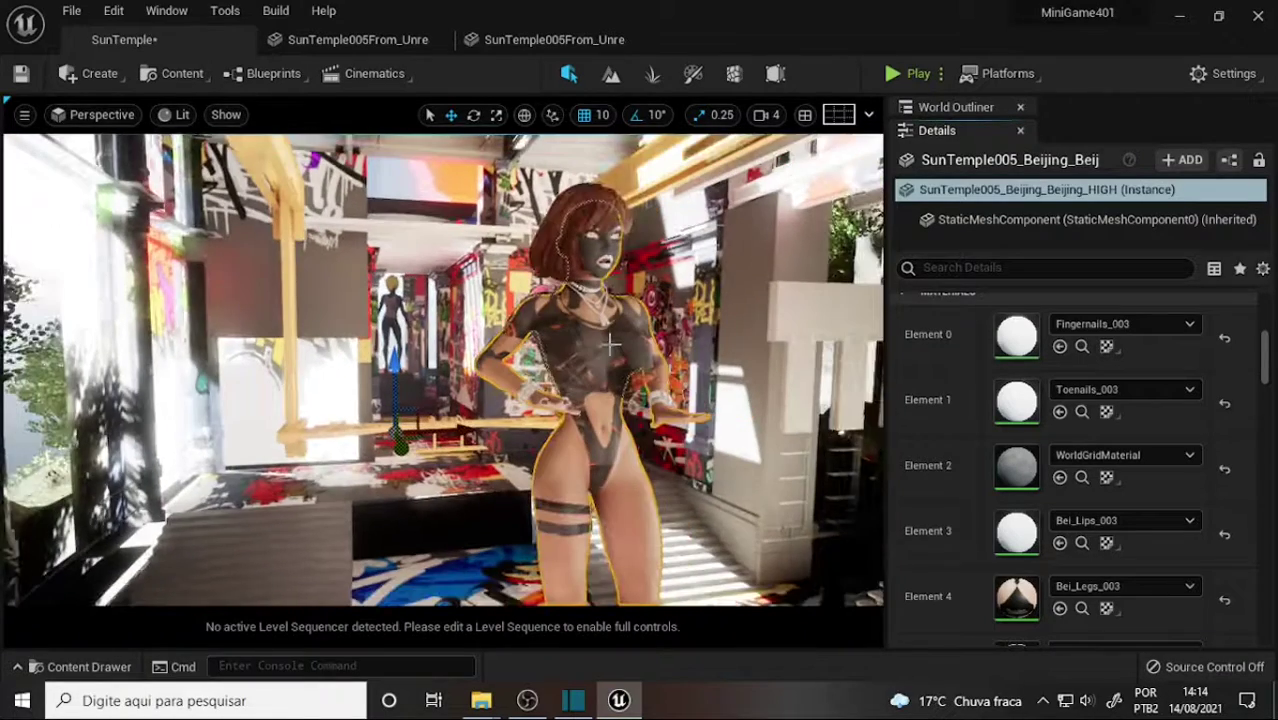
scroll(612, 345, "up", 2)
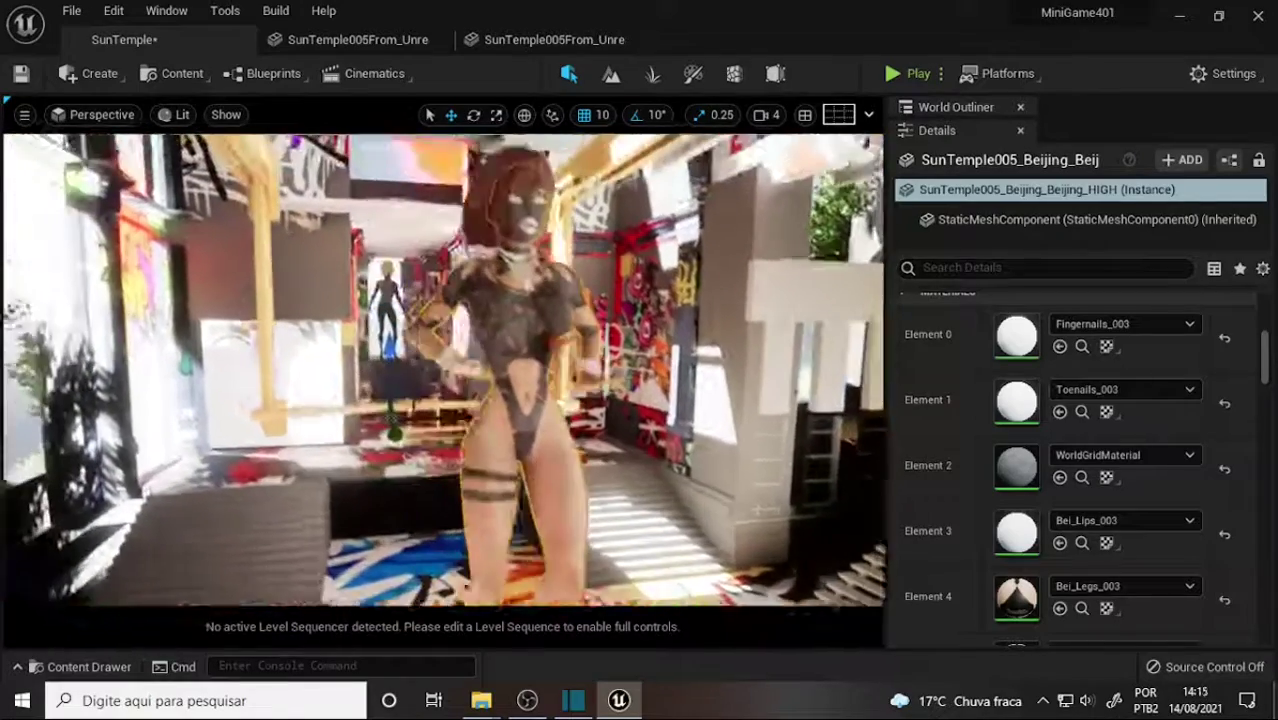
scroll(643, 432, "up", 2)
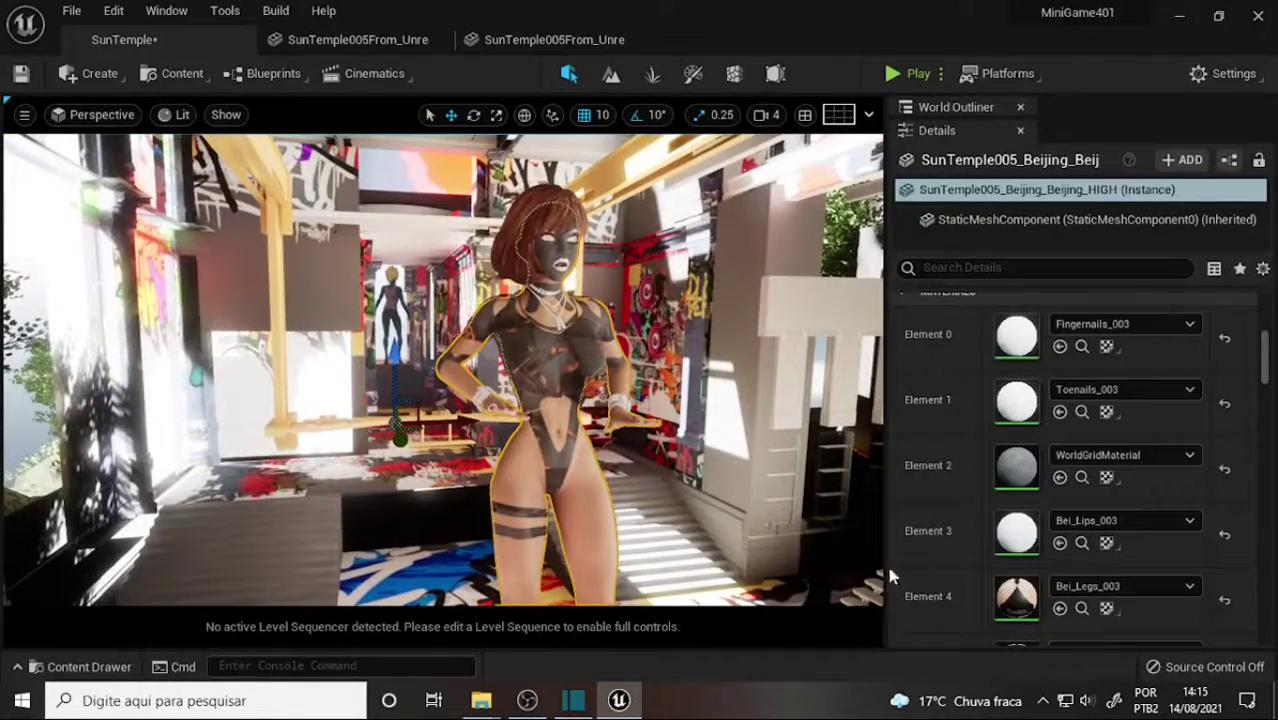
Open the Bei_Legs_003 material in the material editor
double_click(1016, 598)
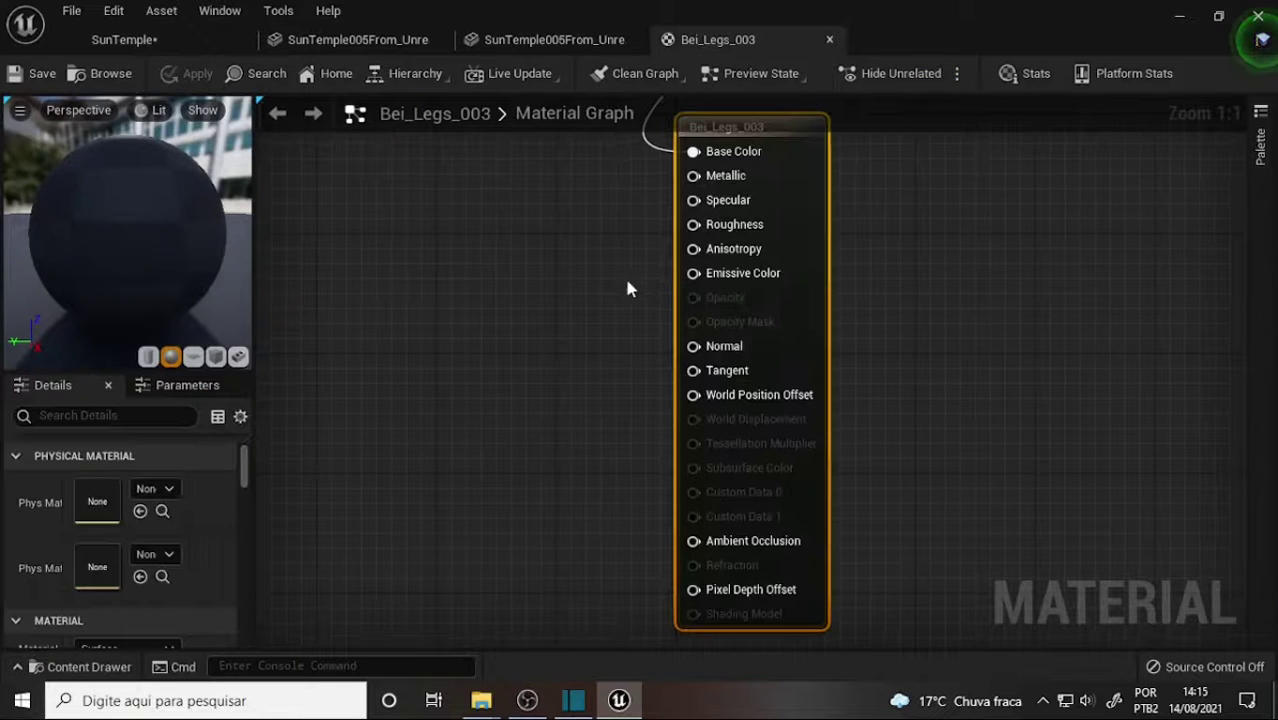
scroll(539, 280, "down", 10)
scroll(556, 260, "up", 1)
scroll(557, 258, "up", 3)
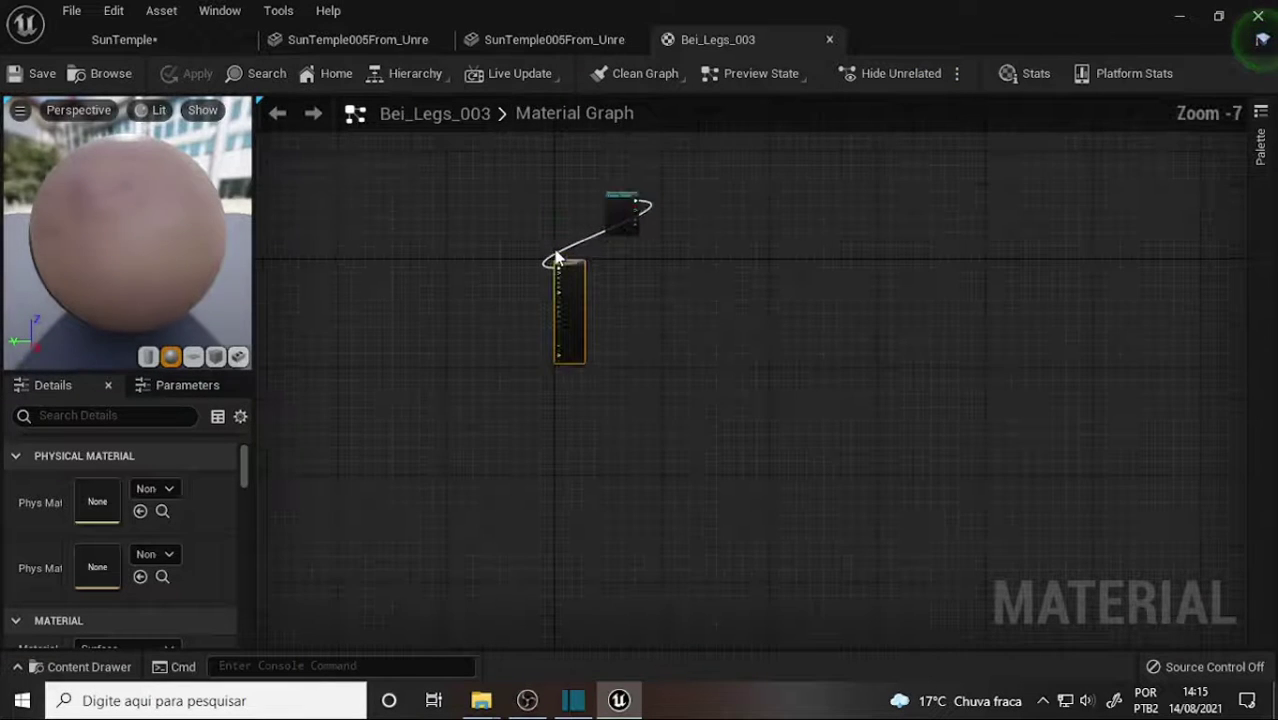
scroll(556, 258, "up", 6)
scroll(763, 318, "down", 1)
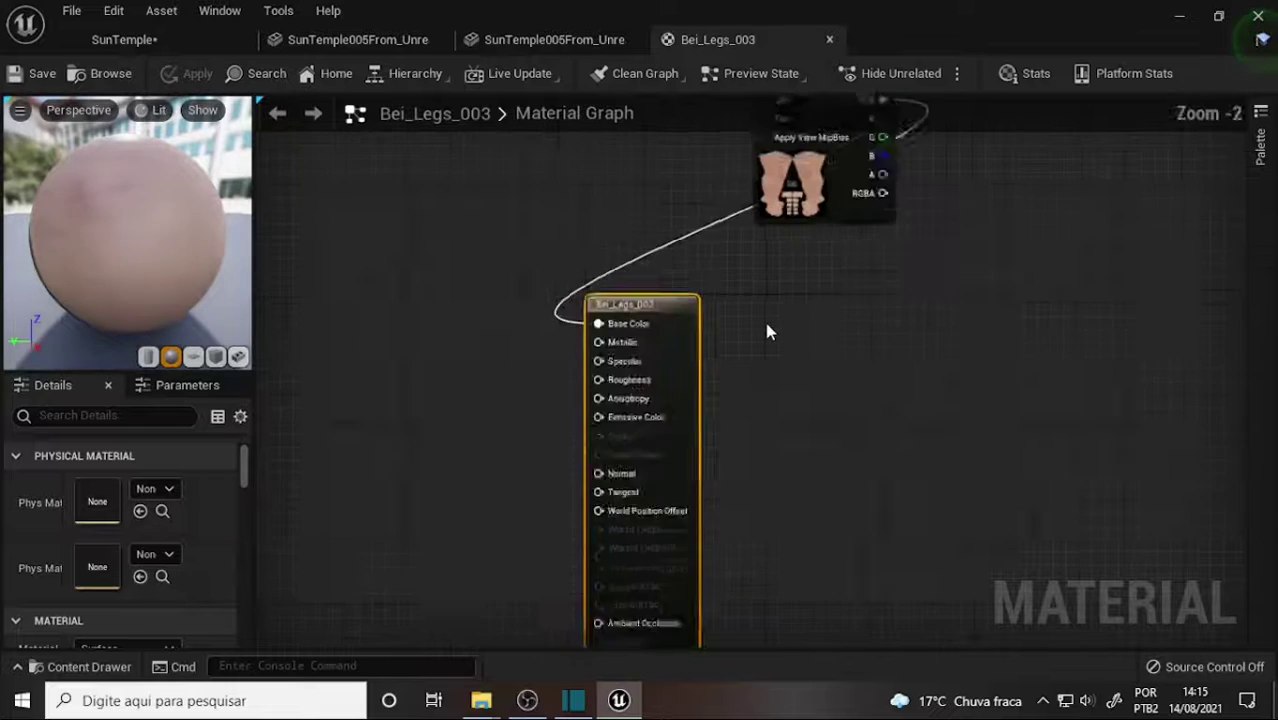
scroll(763, 318, "down", 2)
Move the skin Texture Sample node beside the material output and frame both nodes
mouse_move(800, 172)
left_mouse_down()
mouse_move(490, 322)
mouse_move(654, 324)
left_mouse_up()
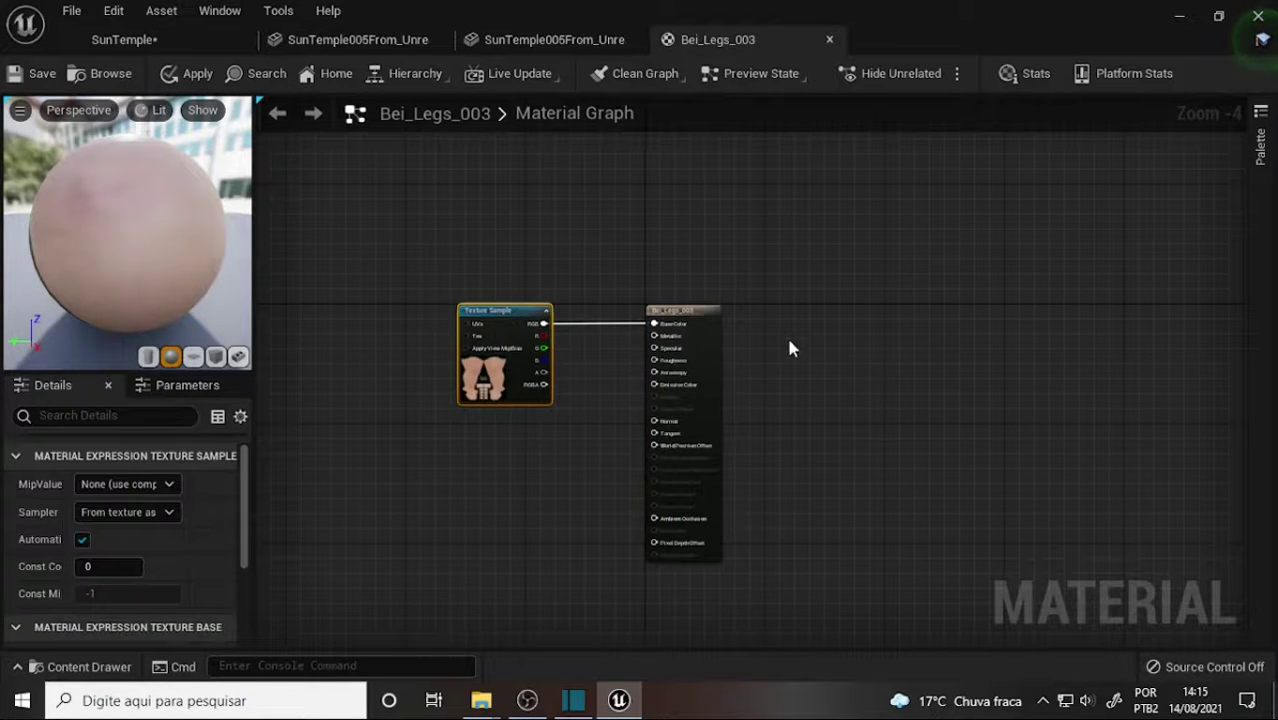
scroll(795, 348, "up", 4)
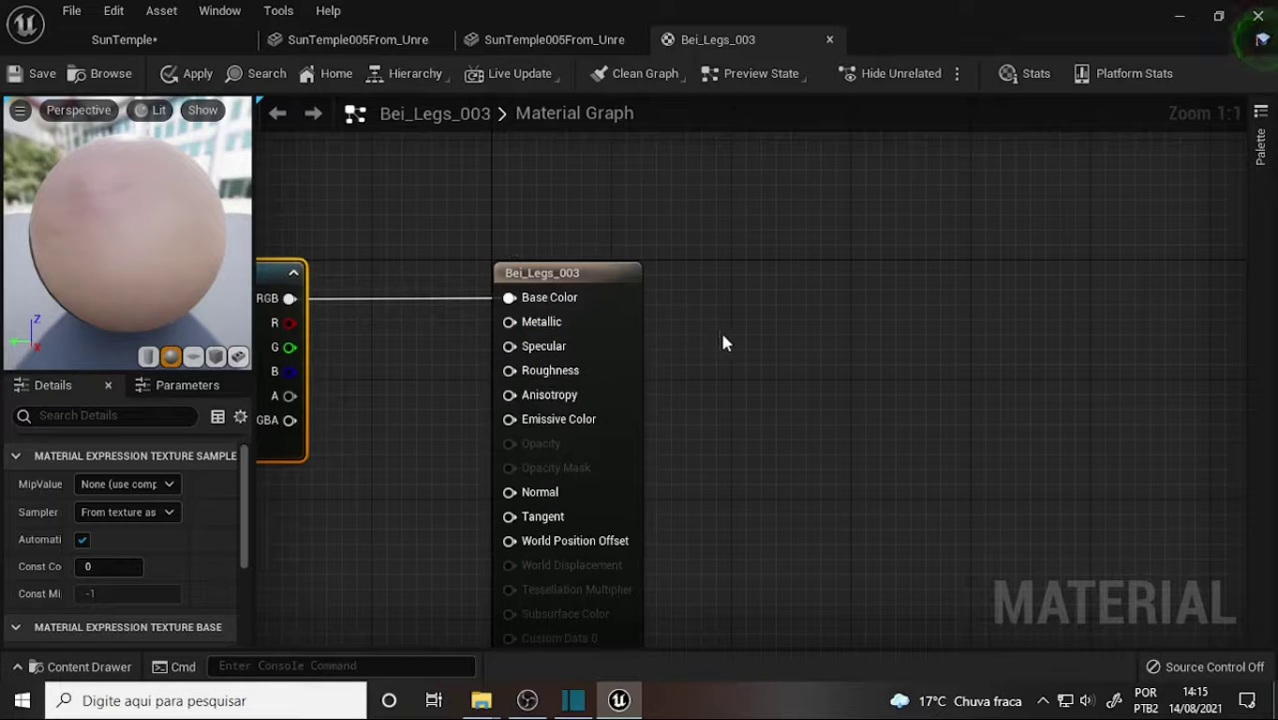
mouse_move(759, 307)
right_mouse_down()
mouse_move(976, 184)
mouse_move(1003, 142)
mouse_move(1003, 170)
right_mouse_up()
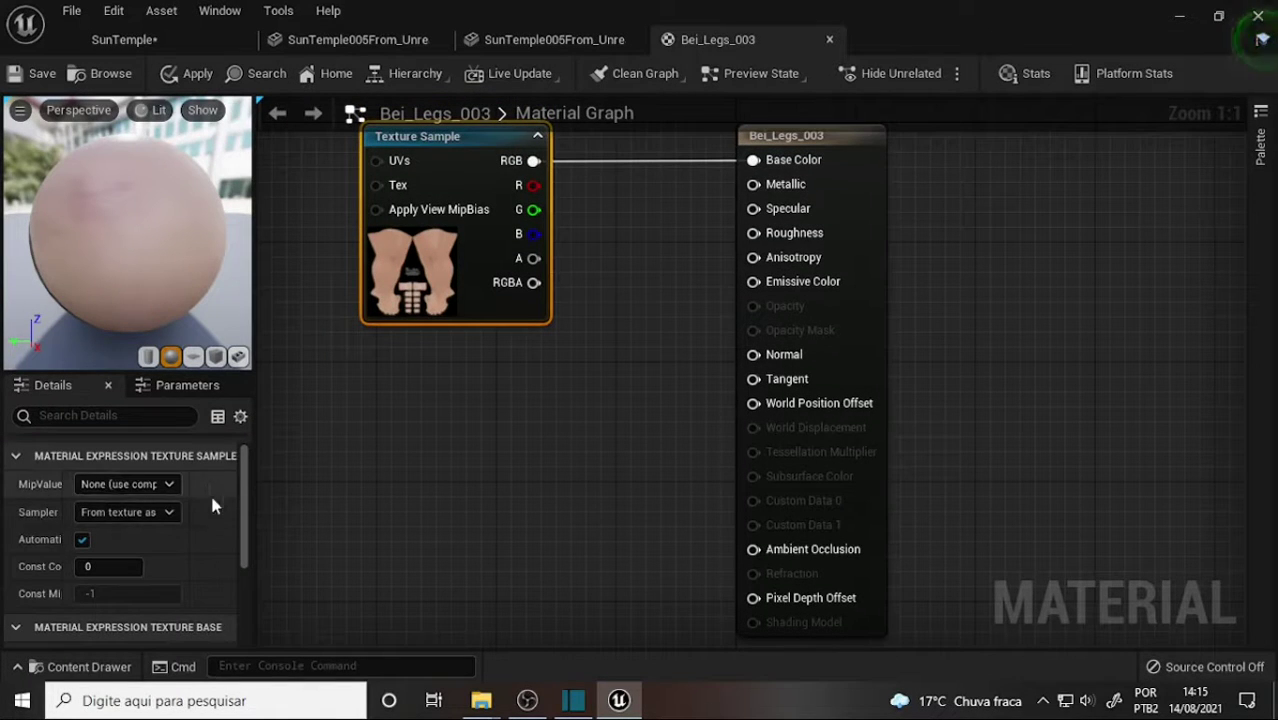
mouse_move(247, 505)
left_mouse_down()
mouse_move(248, 538)
mouse_move(243, 478)
mouse_move(250, 586)
mouse_move(249, 450)
left_mouse_up()
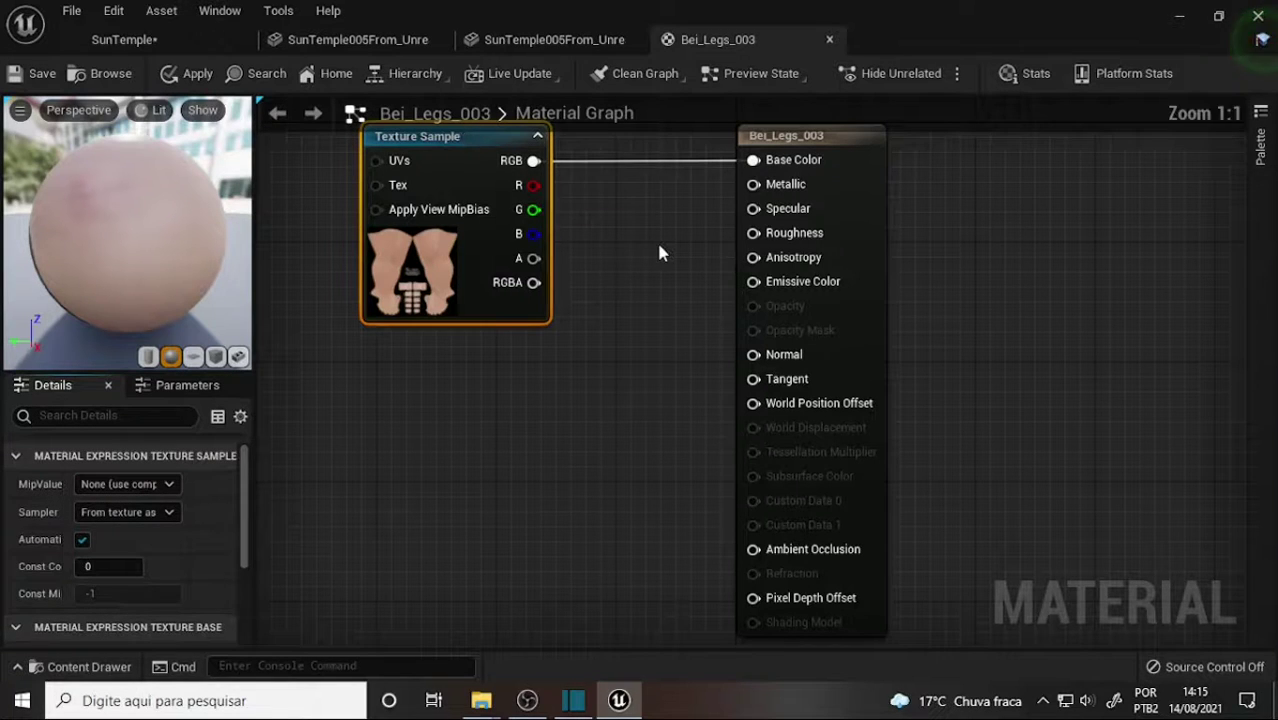
right_click_drag(613, 289, 616, 335)
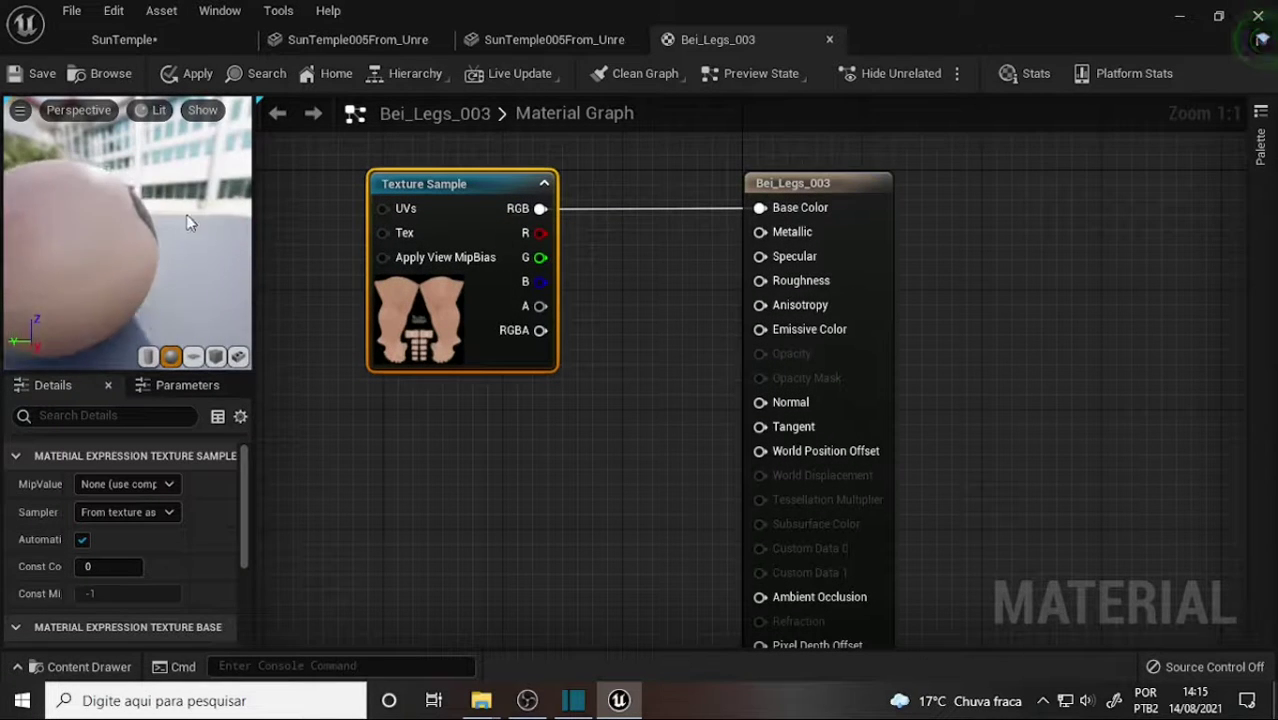
left_click_drag(165, 214, 204, 227)
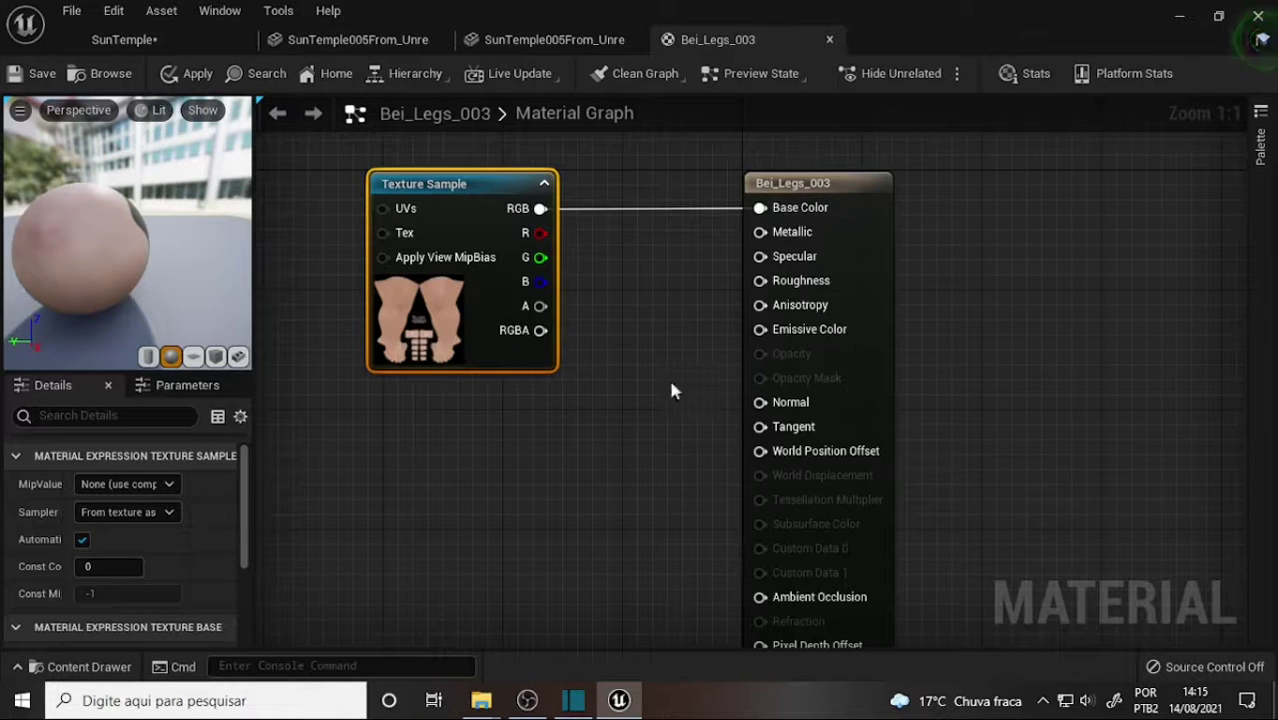
scroll(681, 402, "down", 3)
scroll(675, 396, "up", 3)
right_click_drag(668, 405, 703, 374)
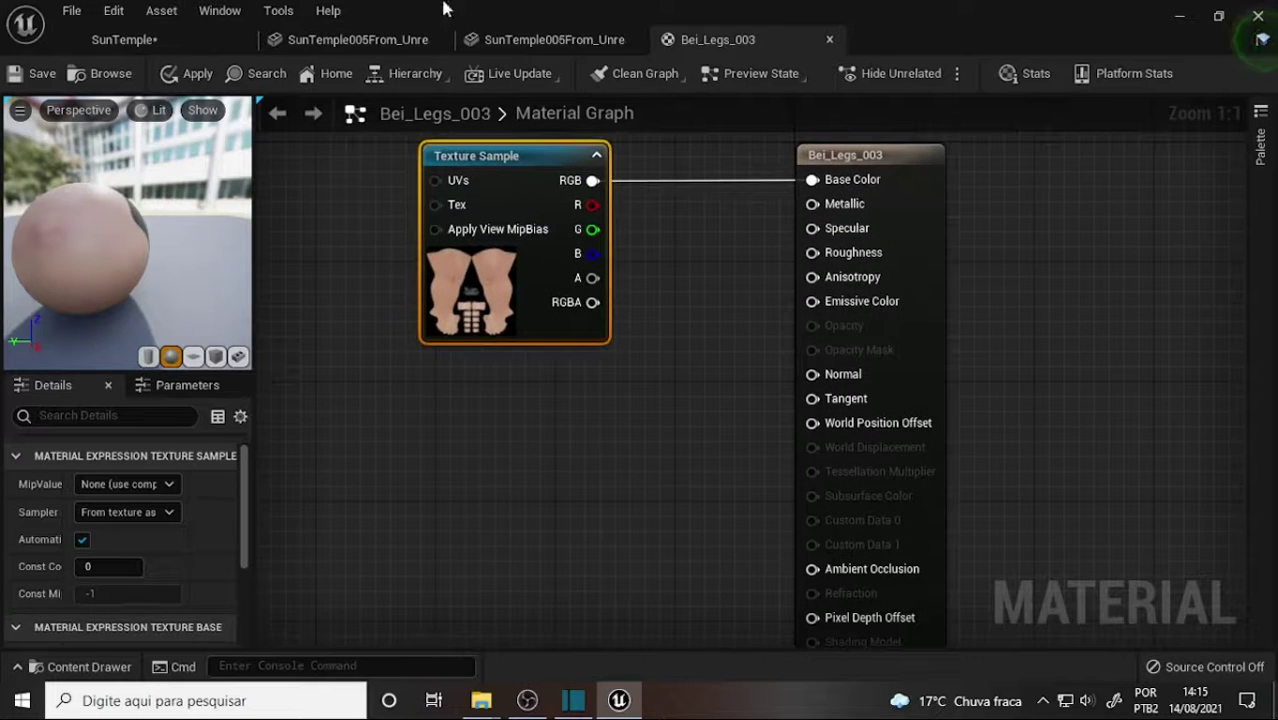
left_click(540, 40)
Close the stairs and floor mesh editor tabs and orbit the level view around the statue
left_click(372, 40)
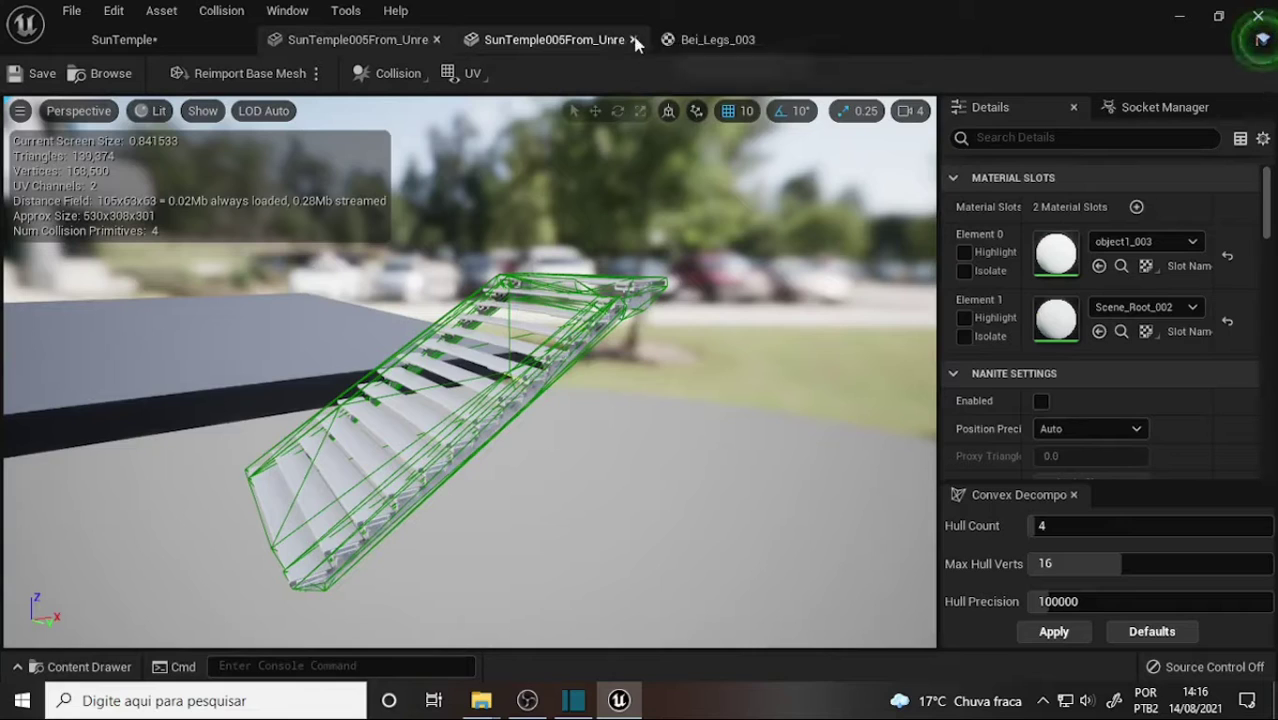
left_click(437, 40)
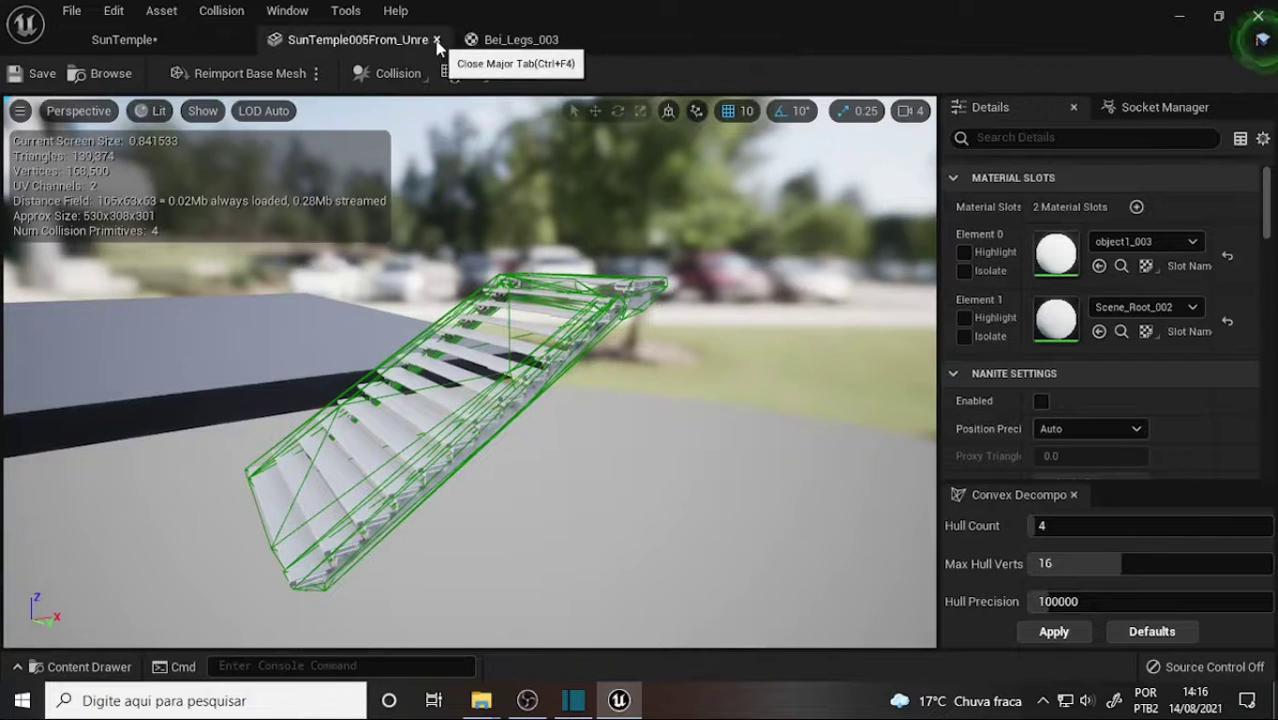
left_click(437, 40)
scroll(720, 278, "up", 3)
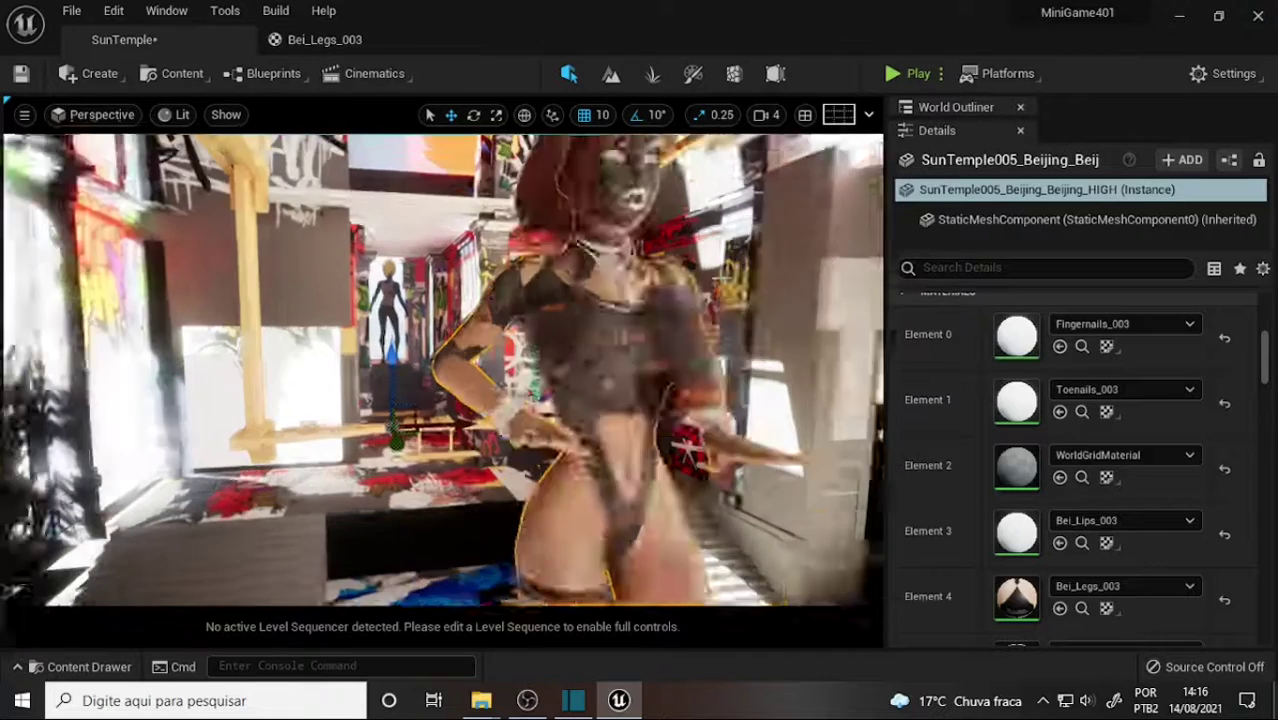
scroll(720, 278, "down", 2)
right_click_drag(720, 278, 710, 300)
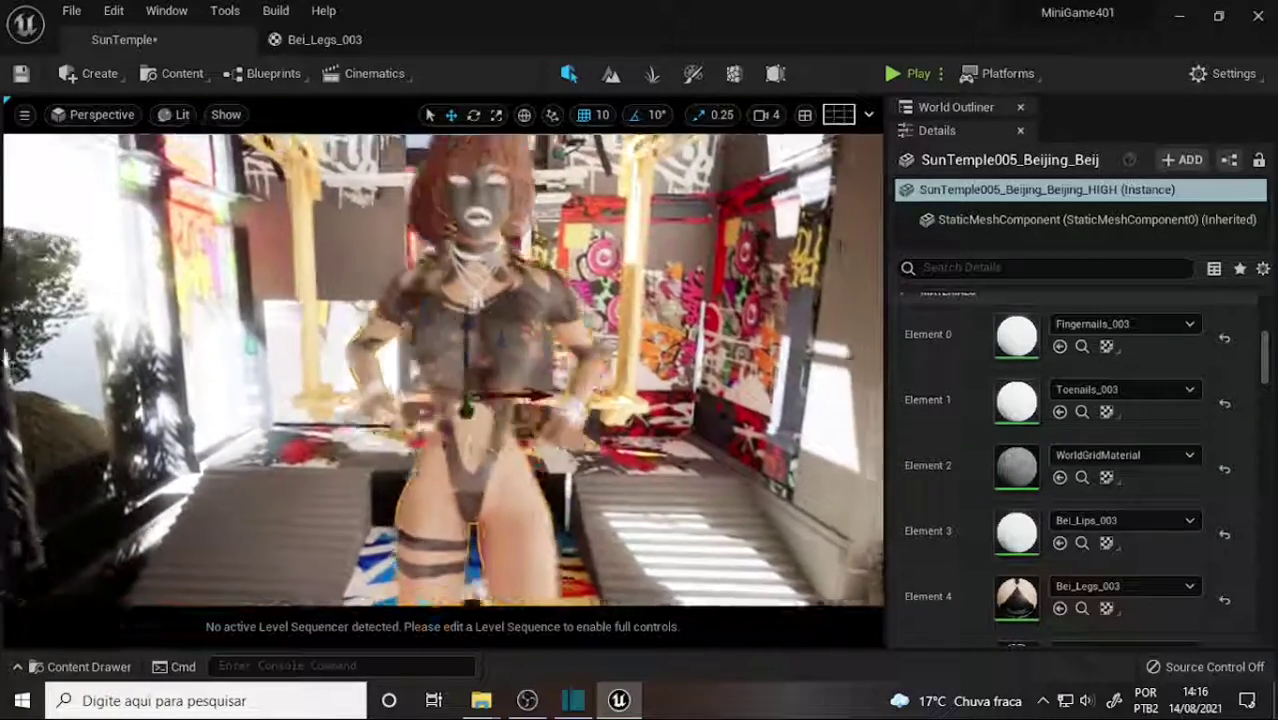
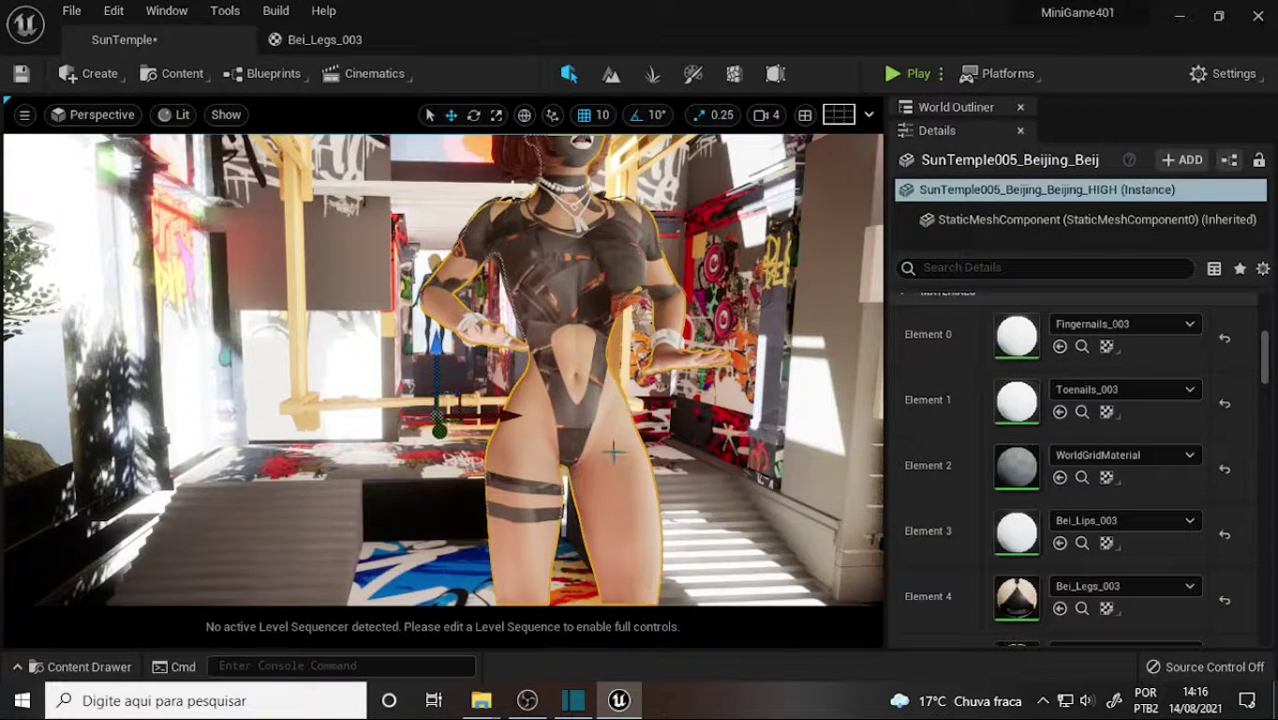
Fly close to the character's torso, pull back to her full body, then bring OBS forward
right_click_drag(710, 300, 744, 310)
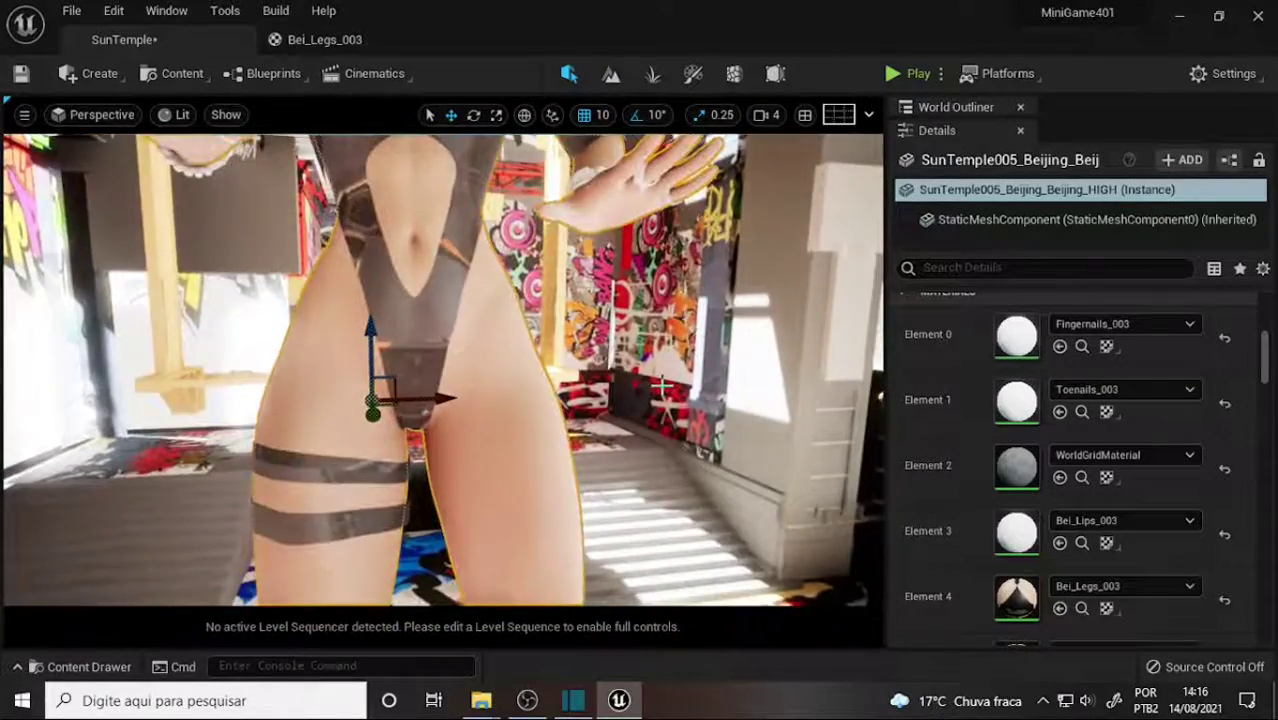
mouse_move(660, 385)
right_mouse_down()
mouse_move(676, 398)
mouse_move(642, 418)
right_mouse_up()
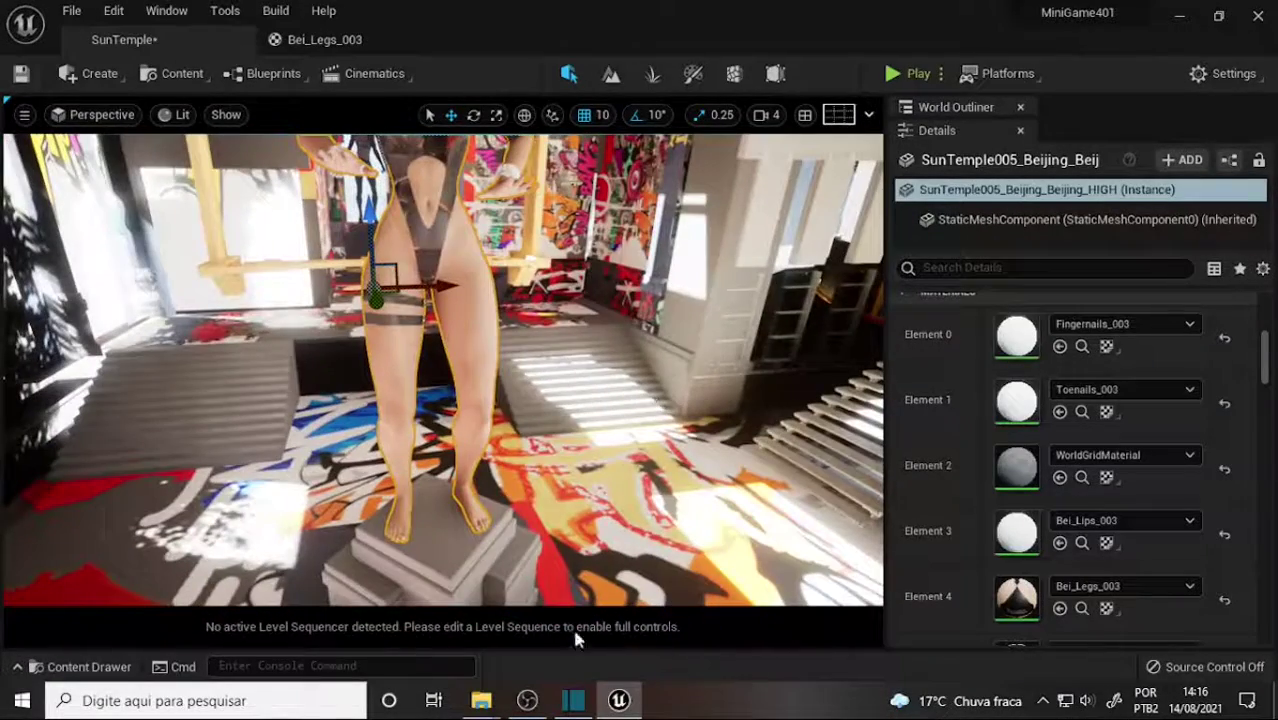
left_click(527, 703)
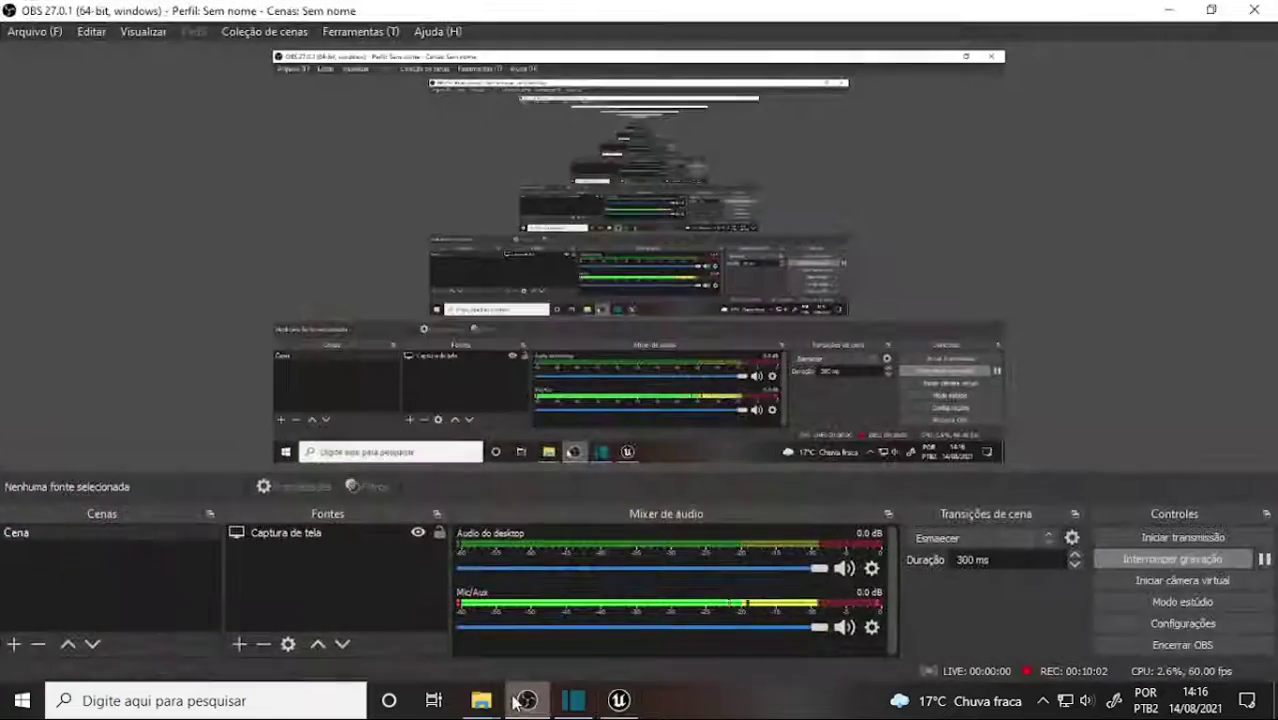